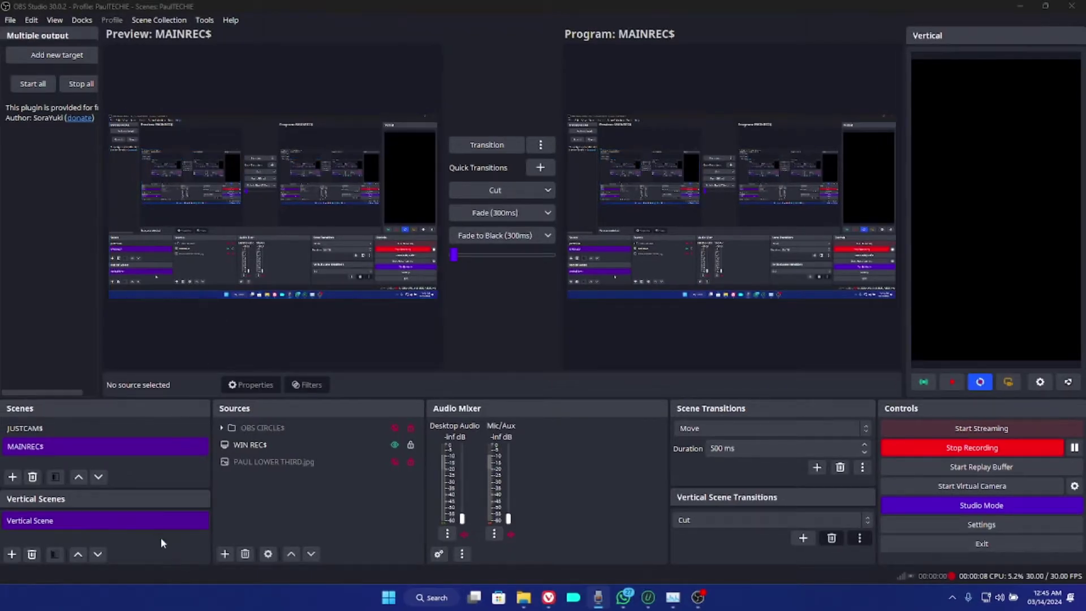
- Show the Add Source menu for the MAINREC$ scene to see the available source types
left_click(224, 554)
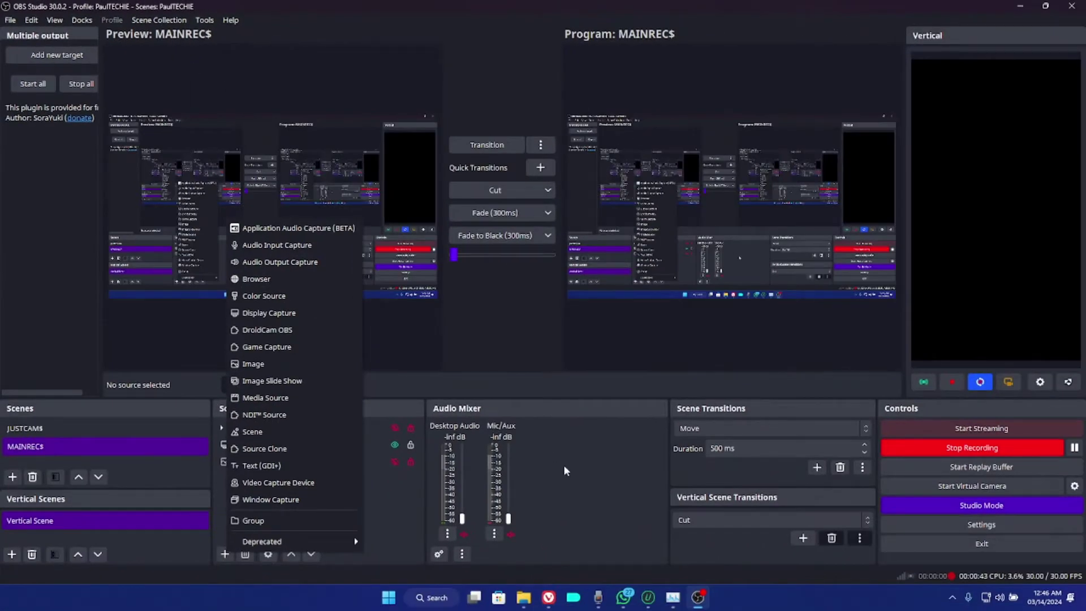
- Leave the Add Source menu and bring up the obs-ndi forum page in Vivaldi
left_click(548, 598)
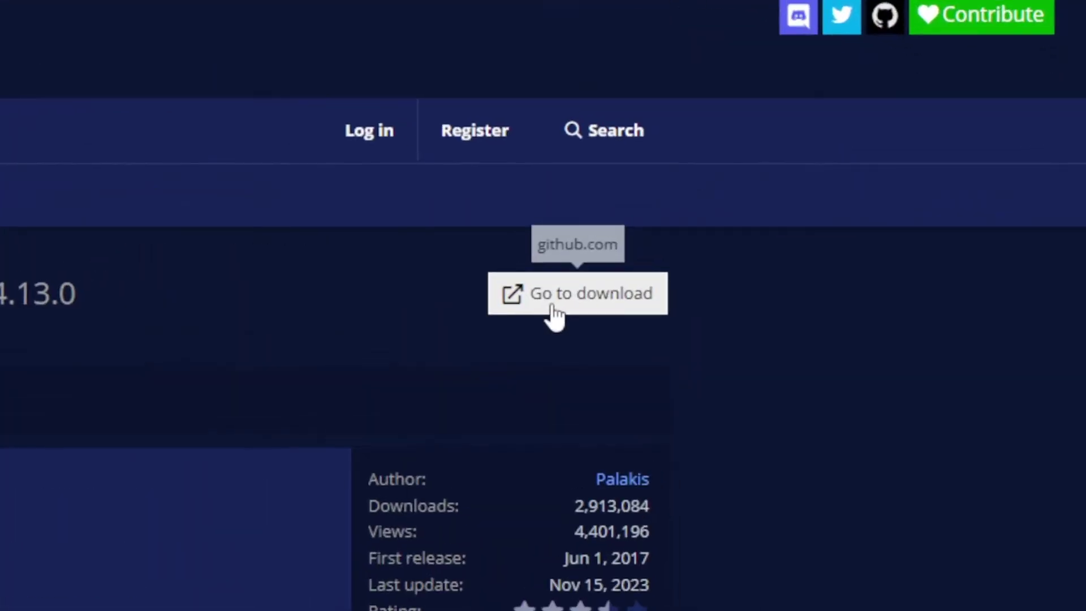
- Follow 'Go to download' to the GitHub release page for obs-ndi 4.13.0
left_click(573, 306)
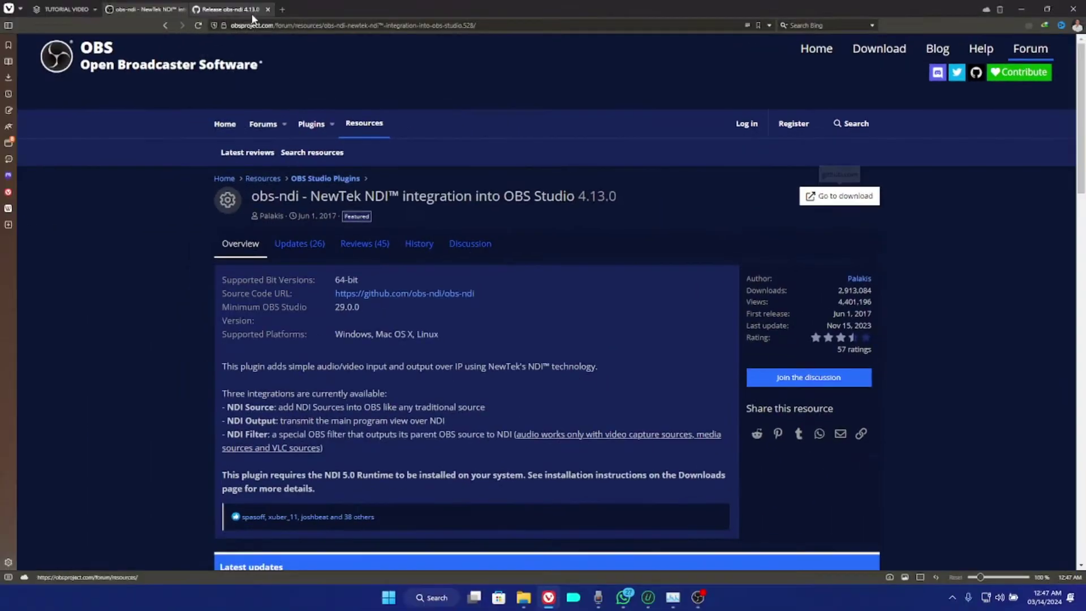
left_click(226, 9)
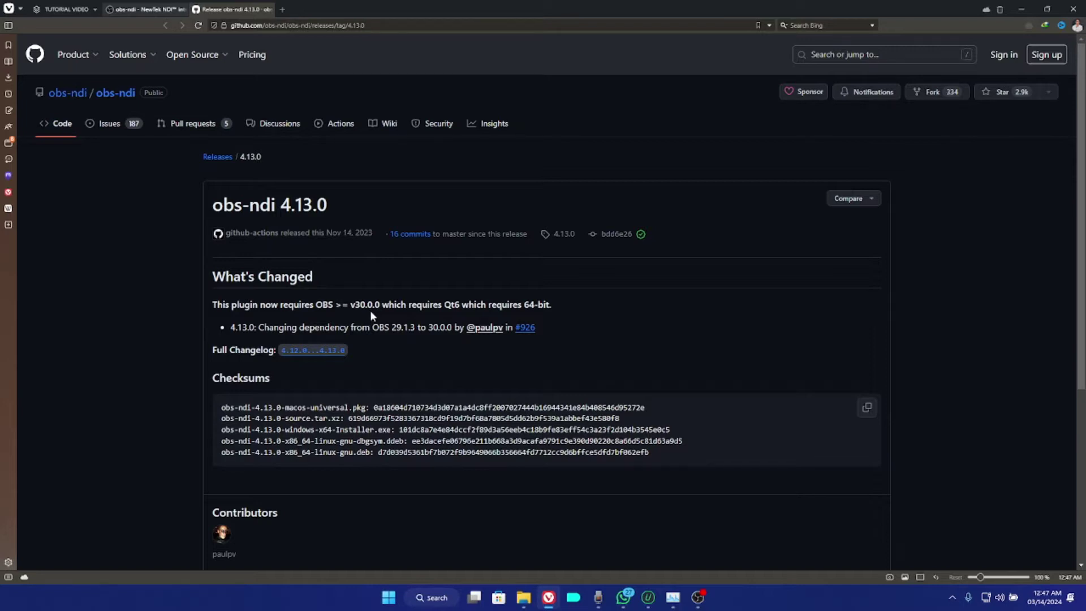
- Inspect the windows-x64-Installer.exe entry and its release date in the 4.13.0 Assets
scroll(299, 342, "down", 5)
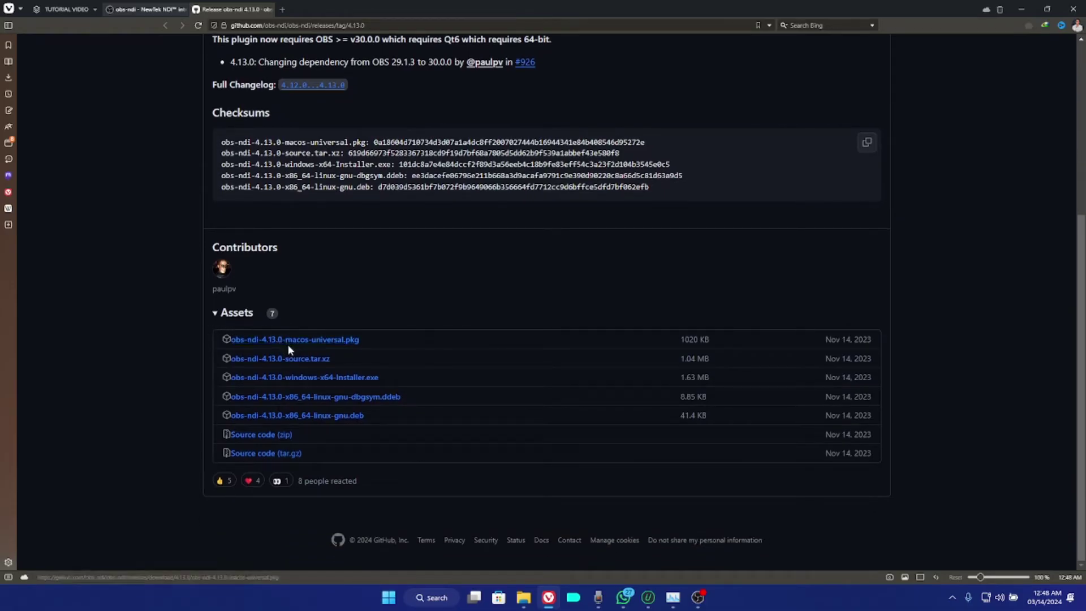
left_click(331, 382)
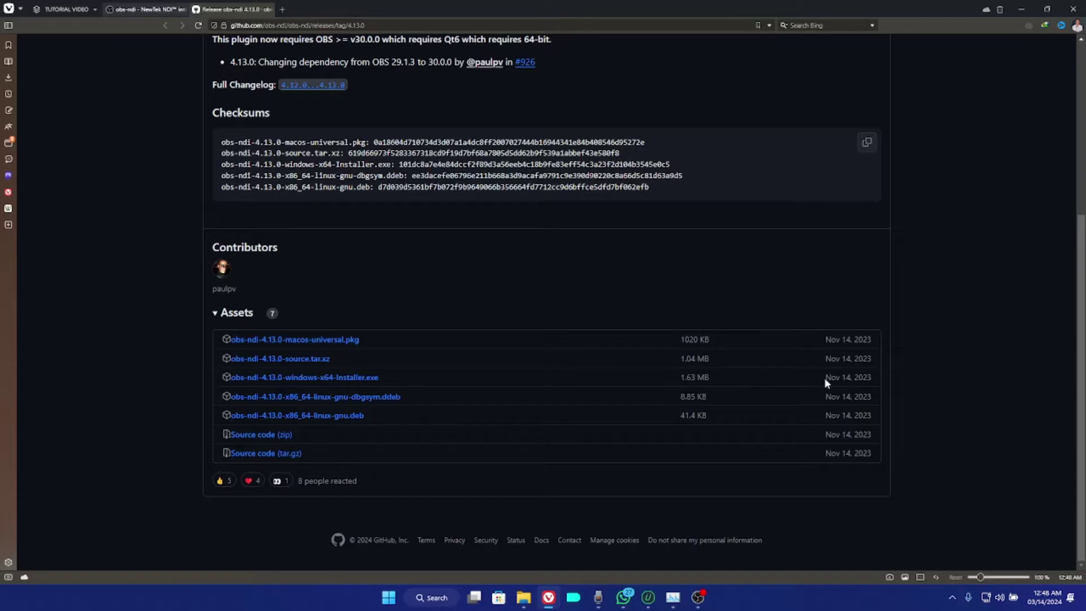
left_click_drag(823, 377, 893, 382)
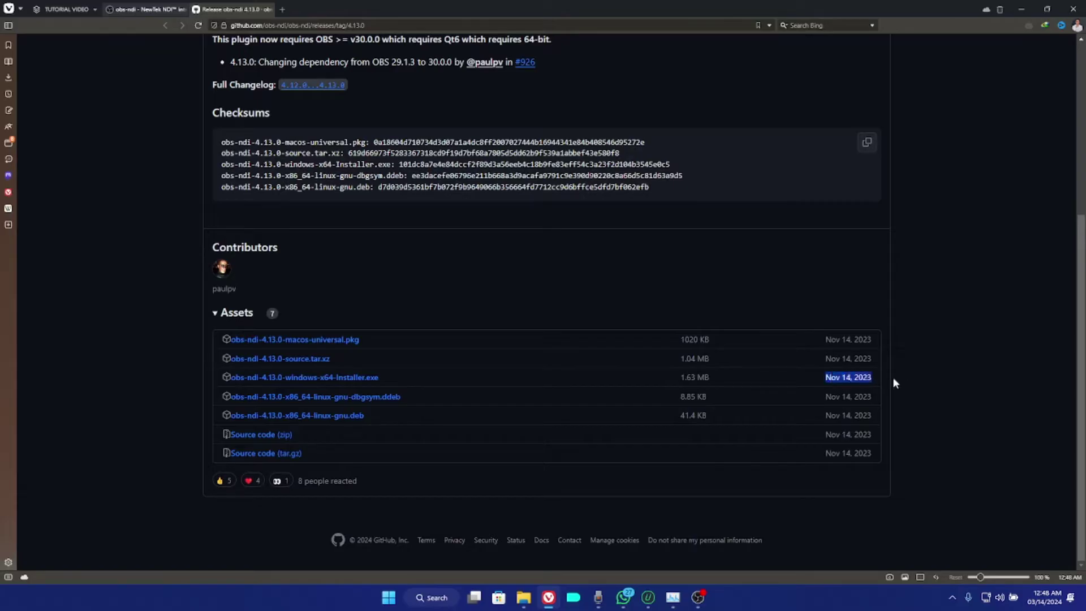
left_click(860, 378)
- Inspect the obs-ndi-4.13.0 installer in Downloads > Programs without running it, then return to OBS
left_click(524, 596)
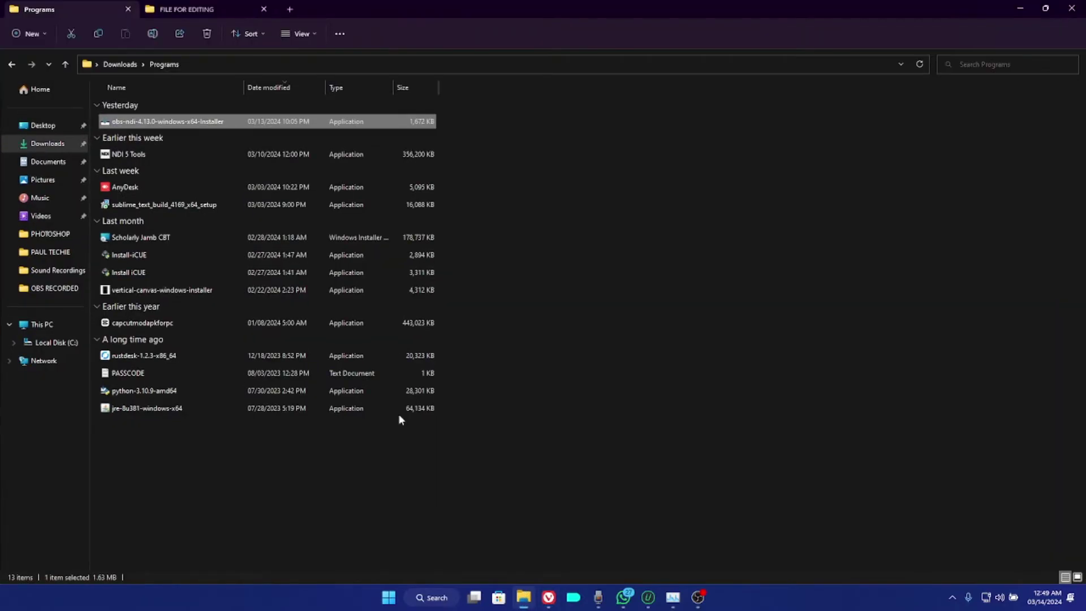
right_click(129, 124)
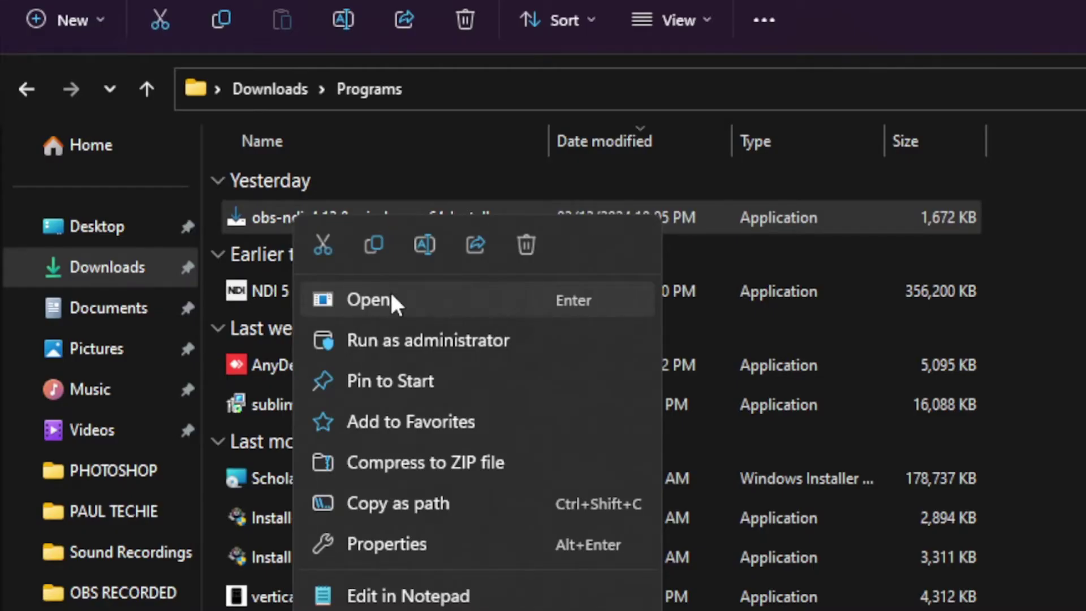
left_click(389, 290)
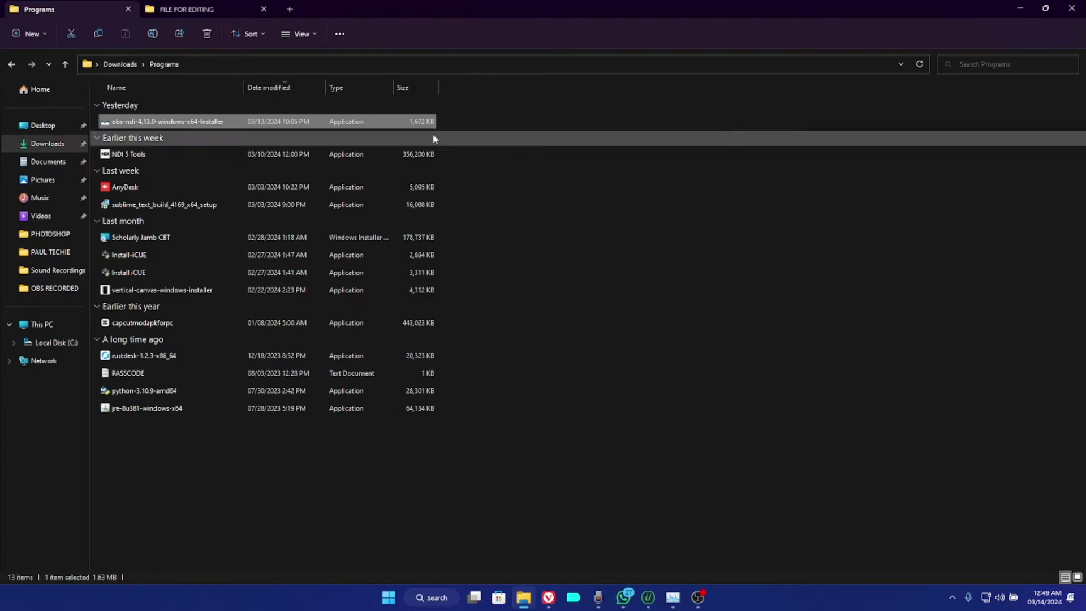
left_click(694, 595)
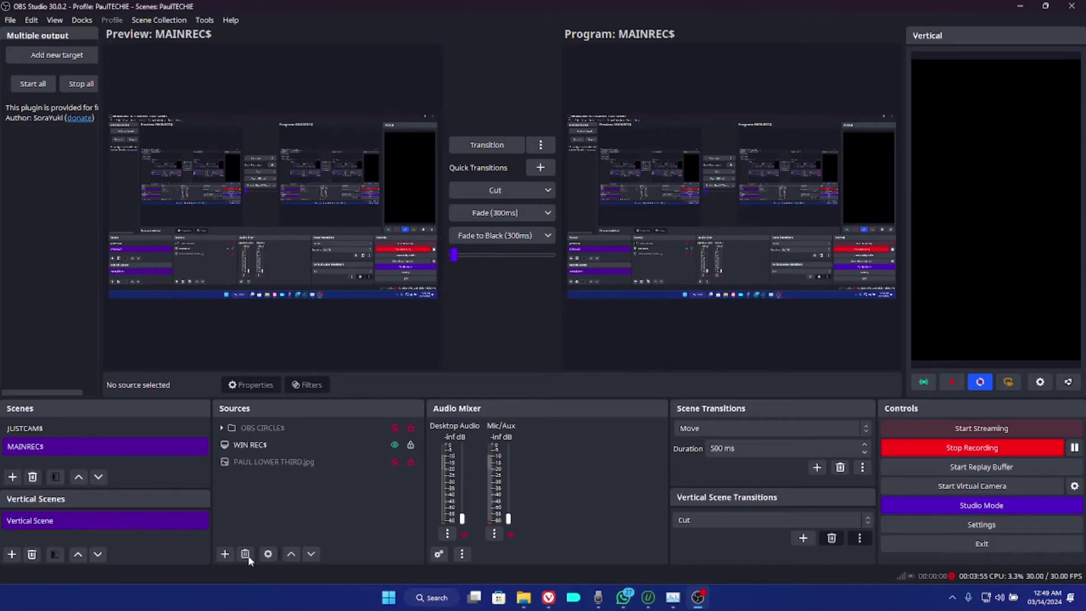
- Check the Add Source menu, leaving the JUSTCAM$ scene in preview and program
left_click(226, 554)
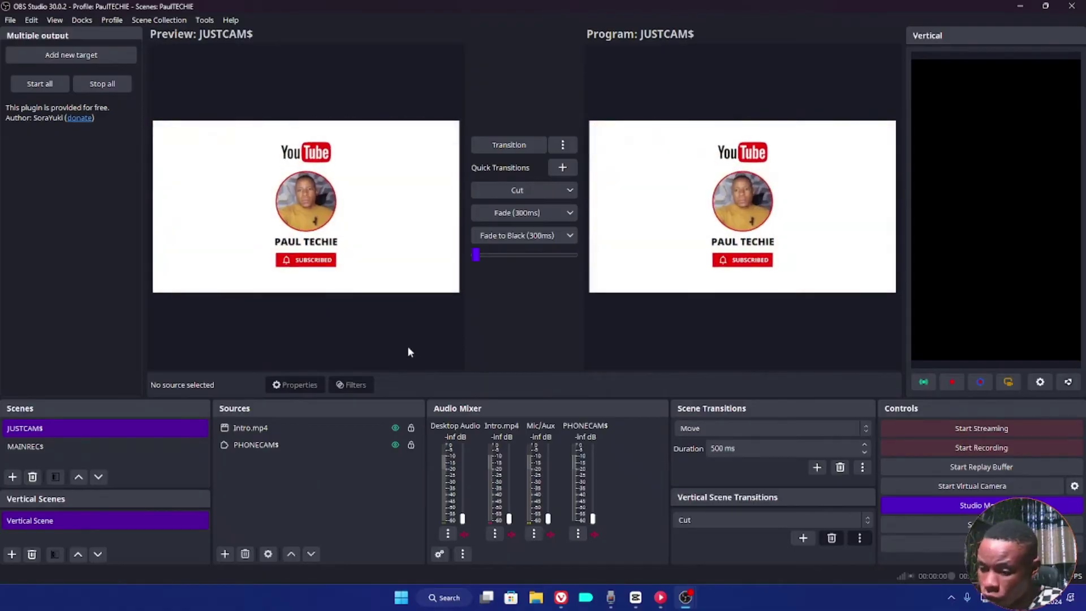
- Confirm NDI™ Source is listed in the Add Source menu, then close it without adding anything
left_click(225, 554)
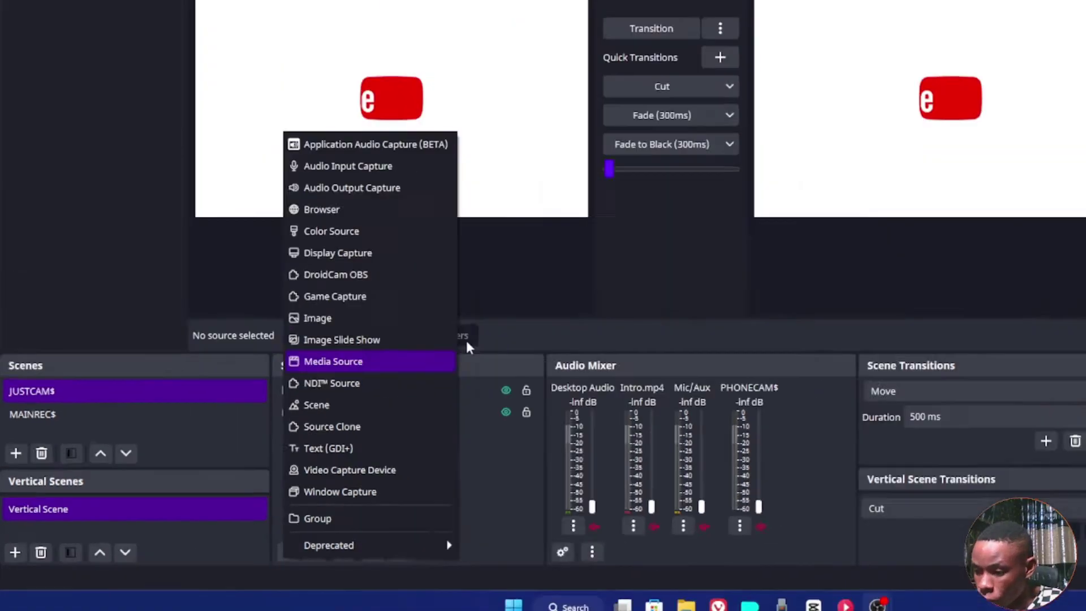
left_click(905, 124)
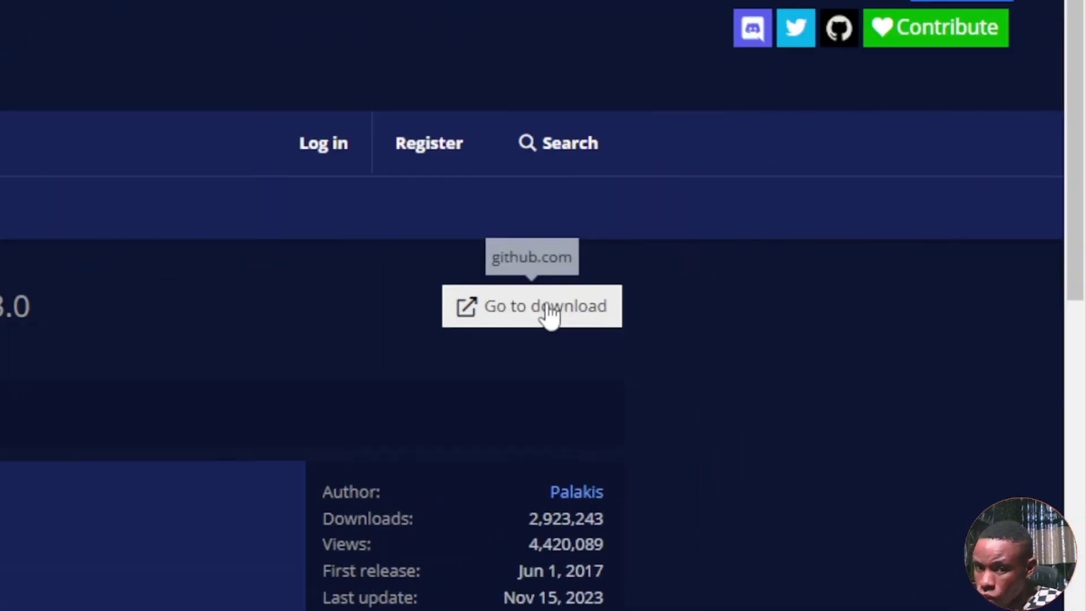
- Follow 'Go to download' from the forum to the GitHub obs-ndi 4.13.0 release tab
left_click(625, 261)
left_click(254, 10)
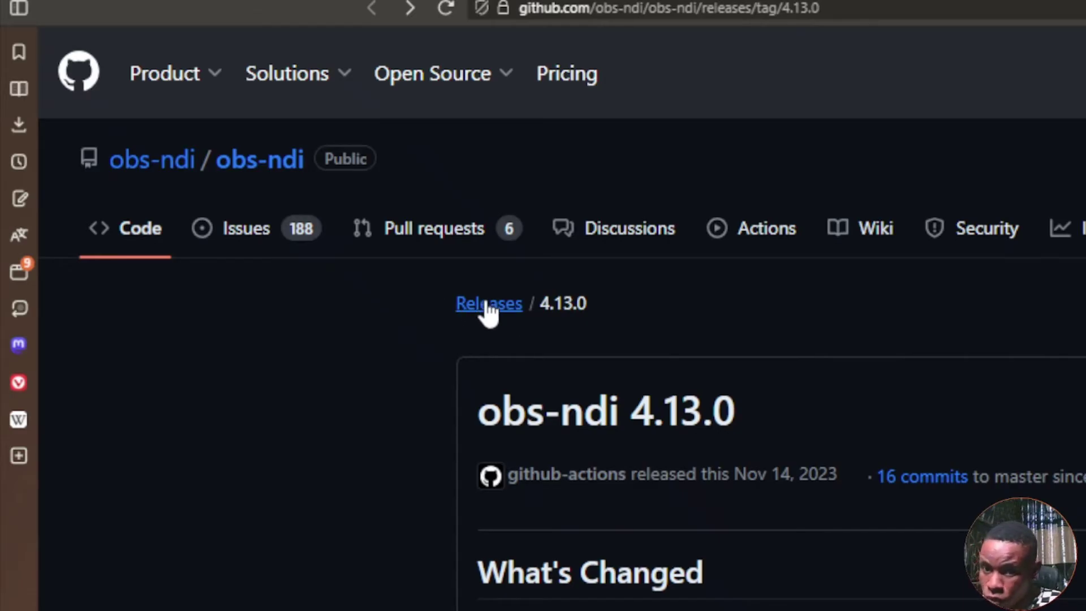
- Open the obs-ndi Releases list and scroll past 4.13.1, 4.13.0 and 4.12.0 to 4.11.1
left_click(488, 308)
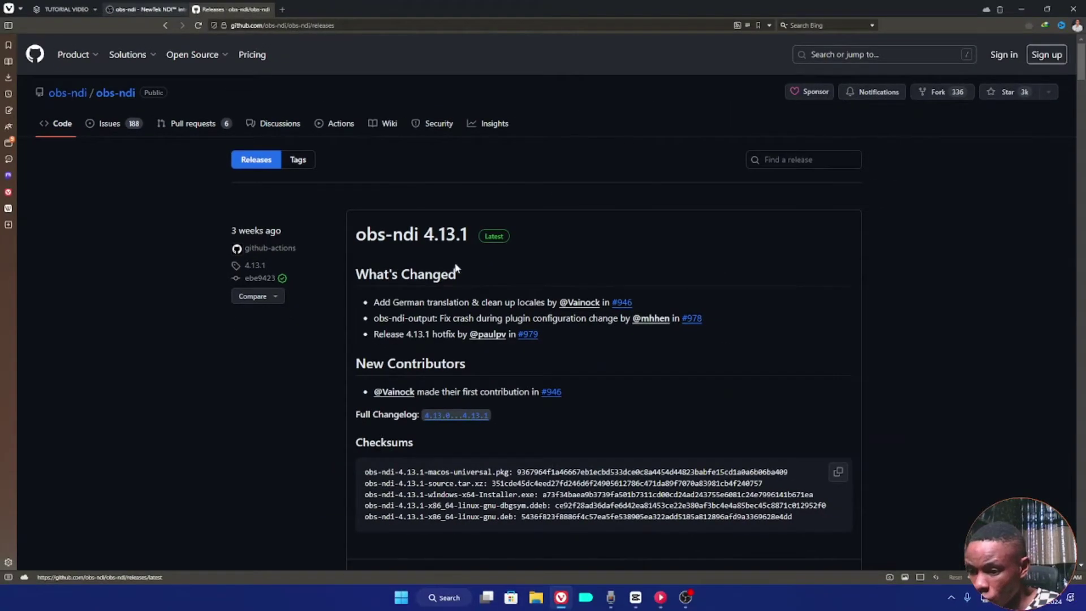
scroll(424, 283, "down", 1)
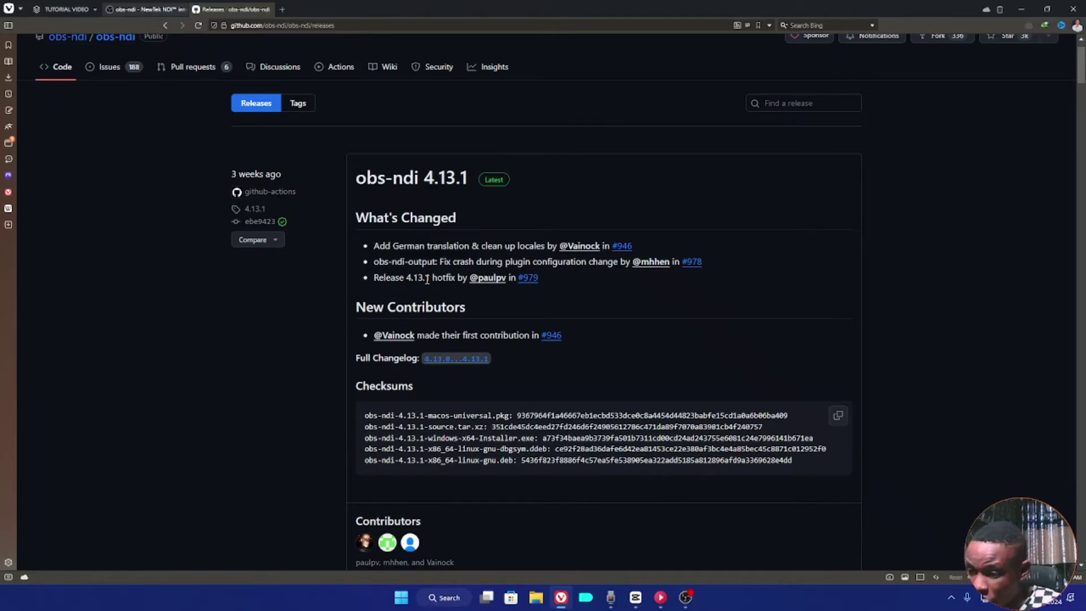
scroll(440, 309, "down", 15)
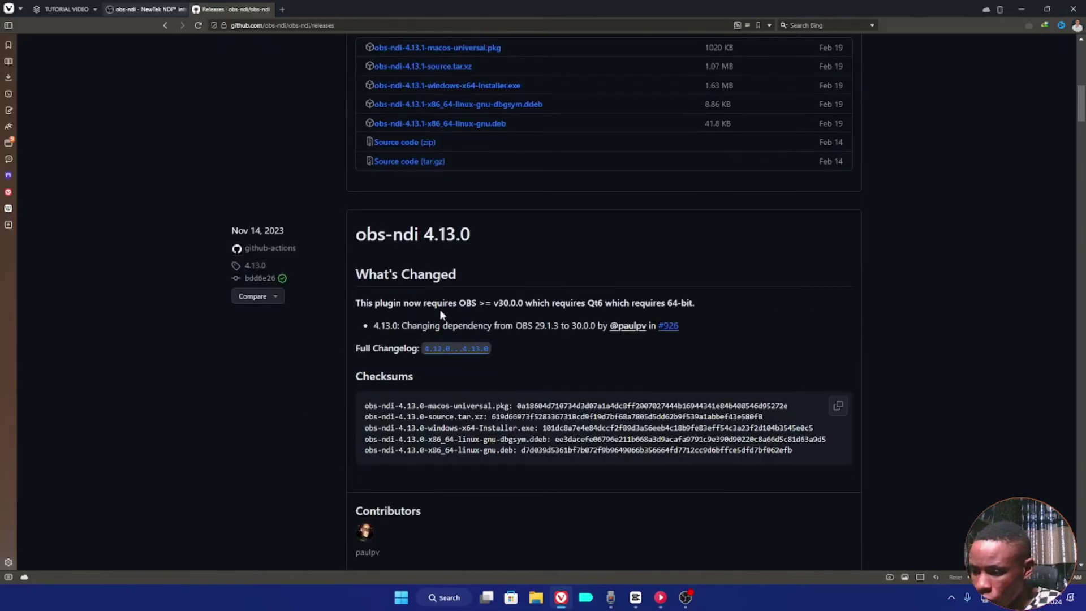
scroll(442, 314, "down", 5)
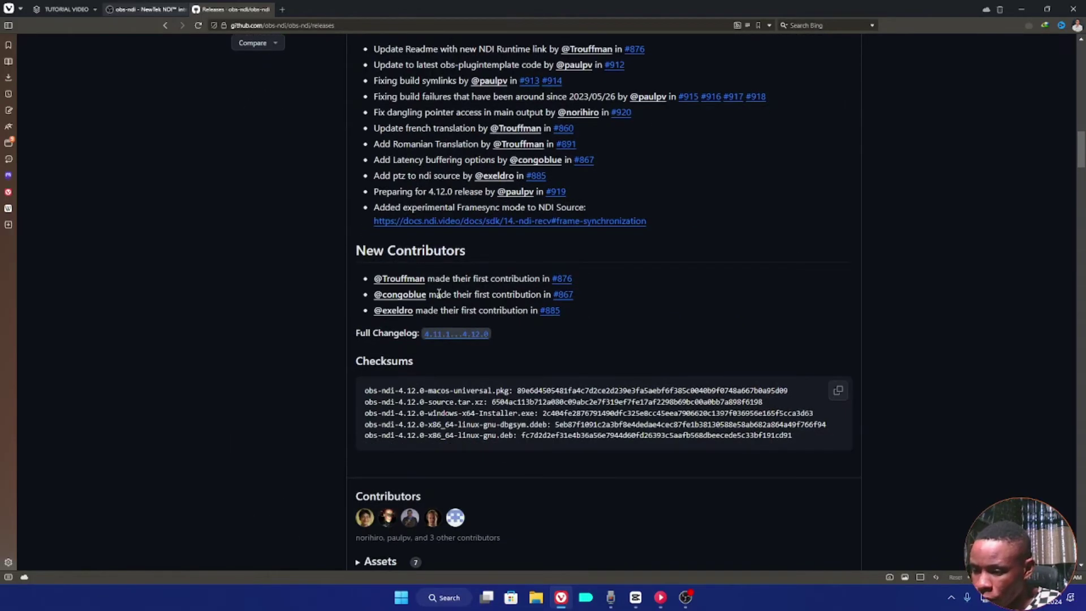
scroll(441, 419, "down", 3)
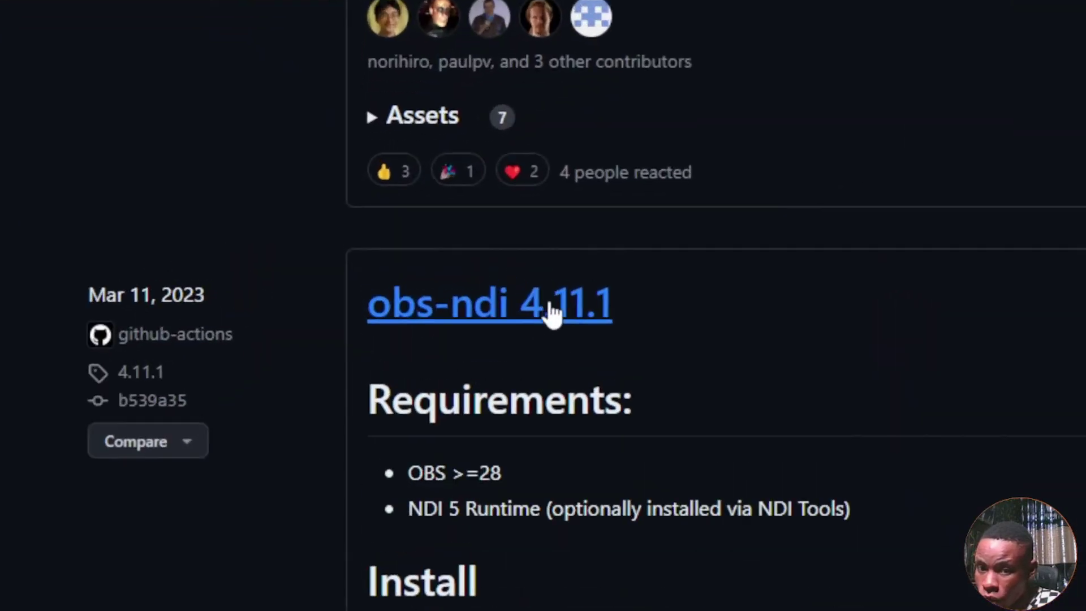
- Download obs-ndi-4.11.1-windows-x64.zip (721.46 KB) from the 4.11.1 release assets
scroll(424, 351, "down", 6)
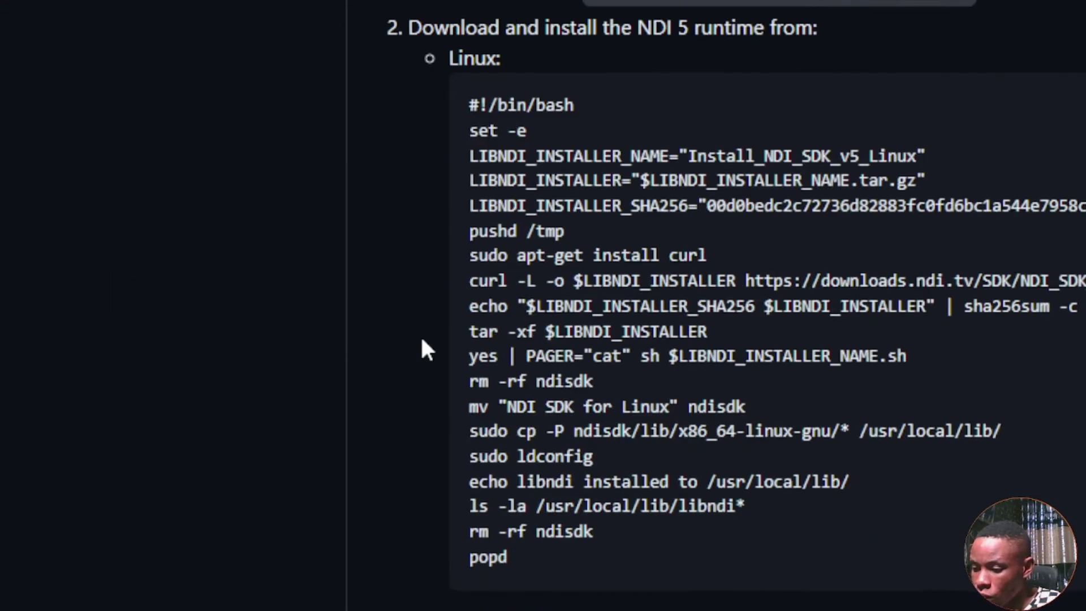
scroll(434, 372, "down", 8)
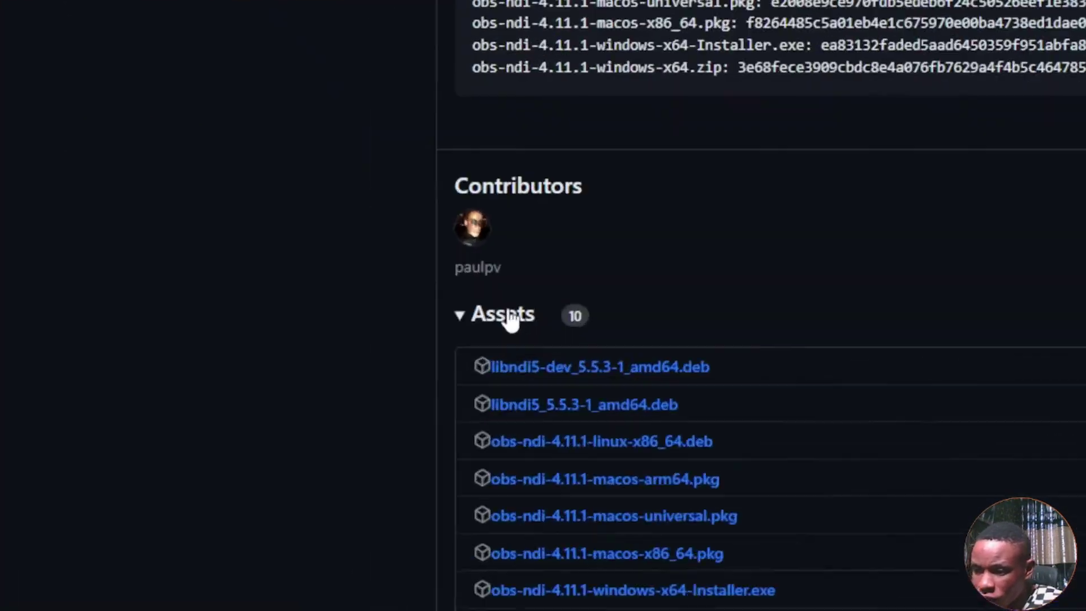
scroll(739, 359, "down", 3)
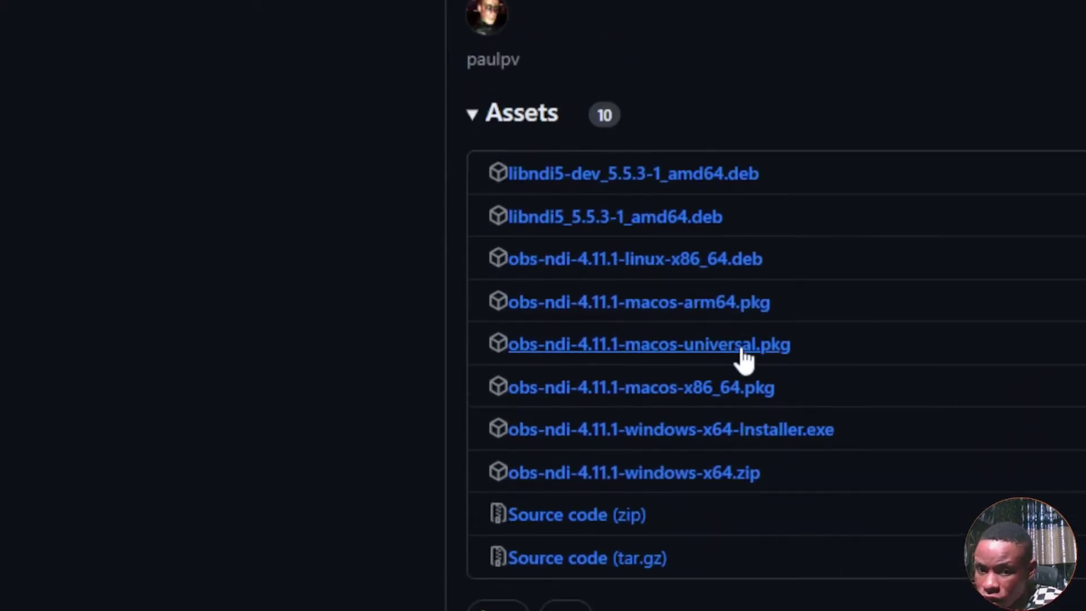
scroll(769, 373, "down", 1)
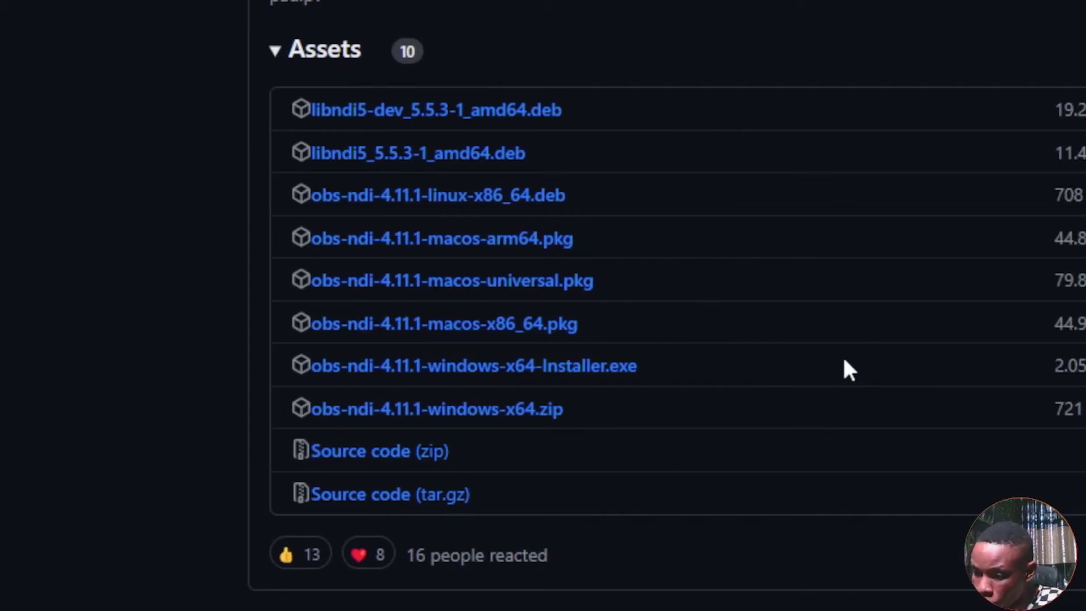
scroll(571, 363, "down", 1)
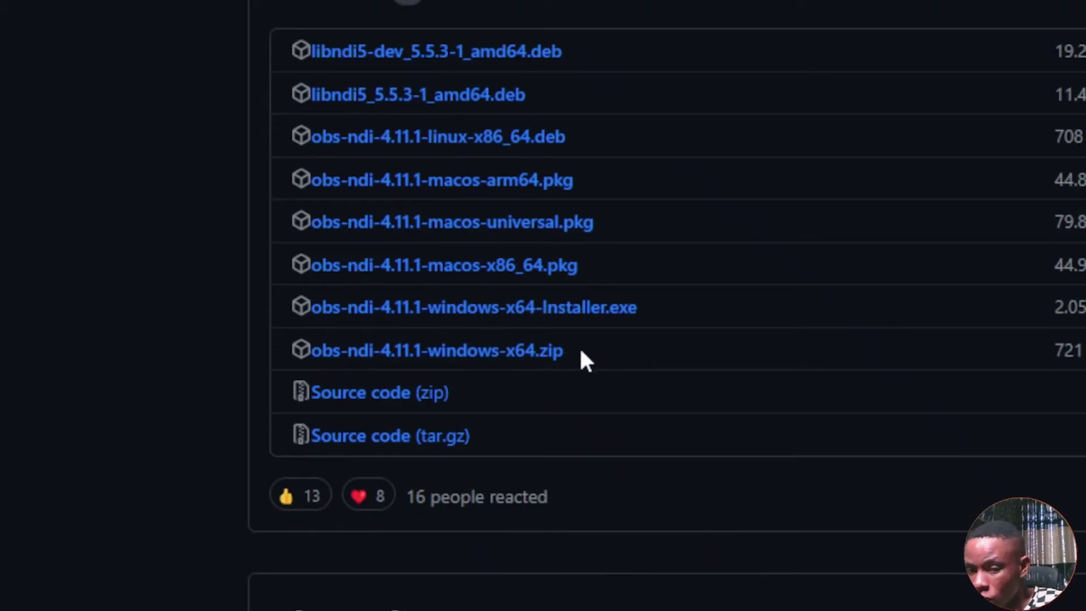
left_click(547, 352)
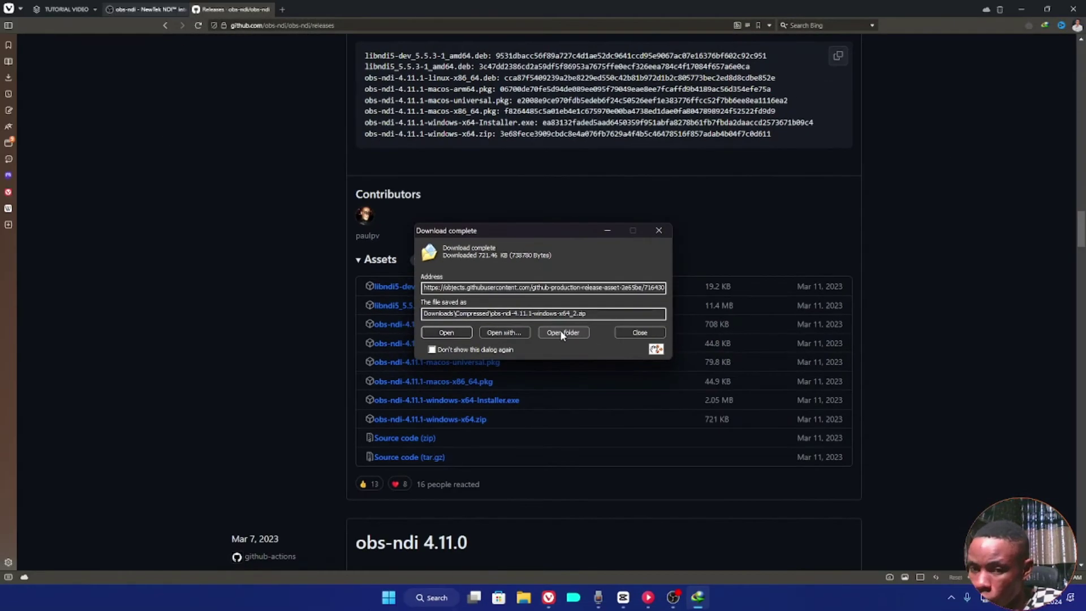
- Extract the obs-ndi-4.11.1-windows-x64 zip with WinRAR into a same-named folder and open it
left_click(562, 332)
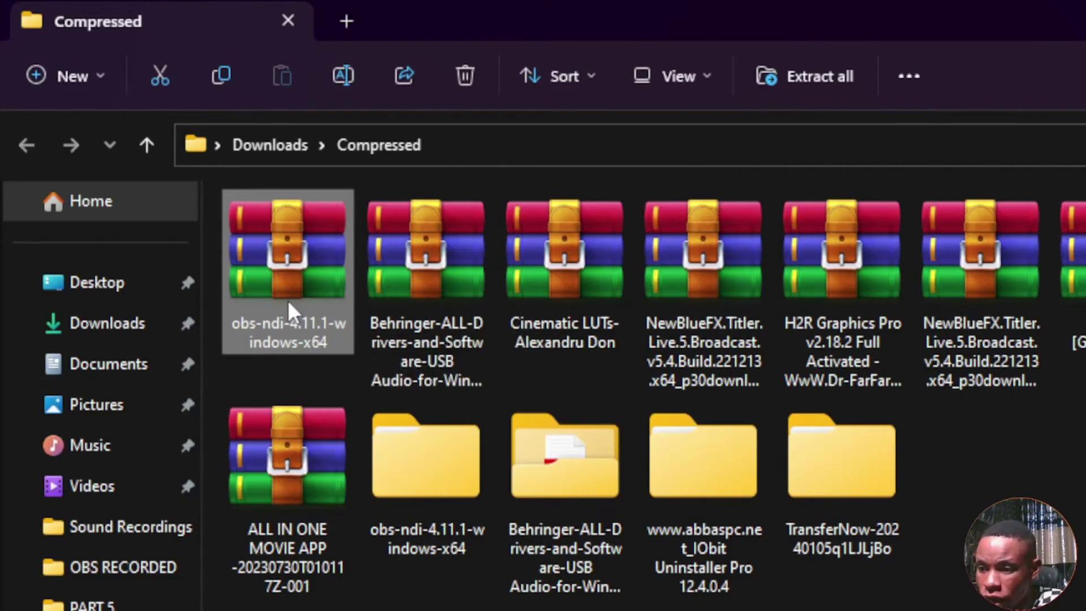
right_click(289, 306)
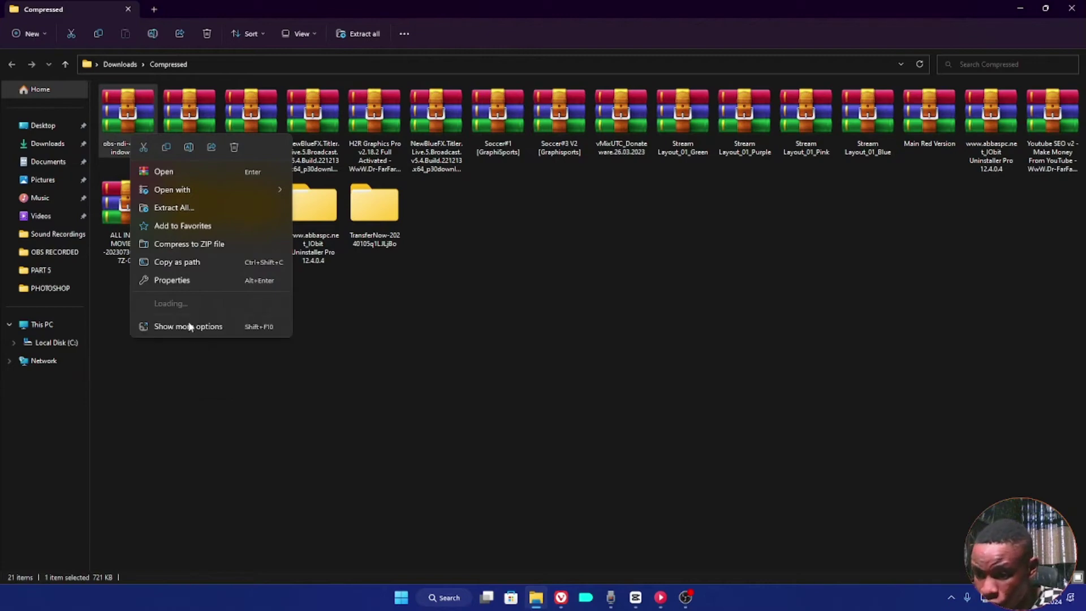
mouse_move(183, 306)
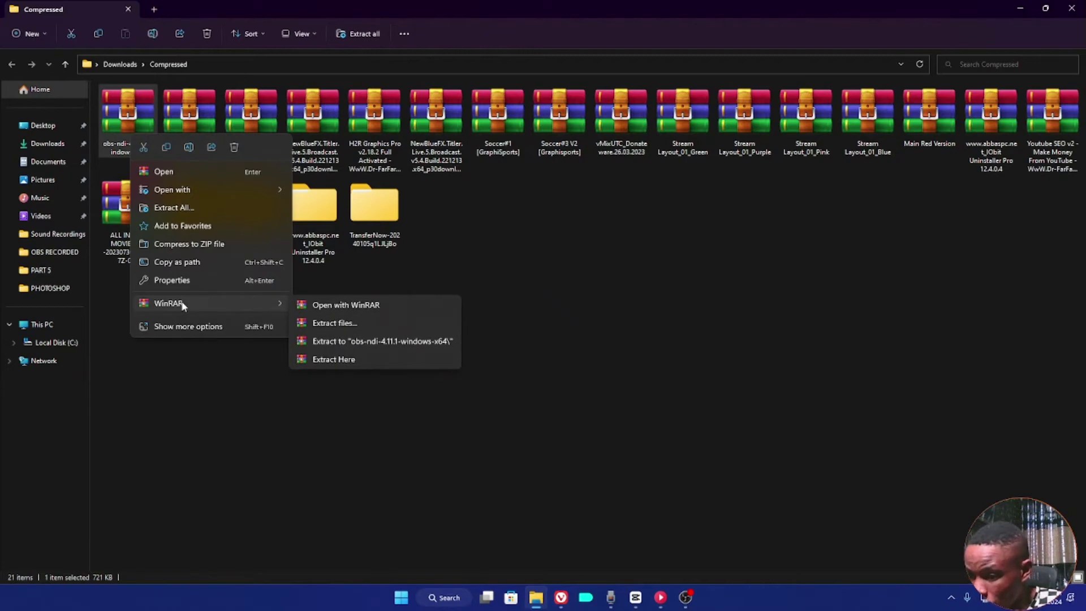
left_click(383, 341)
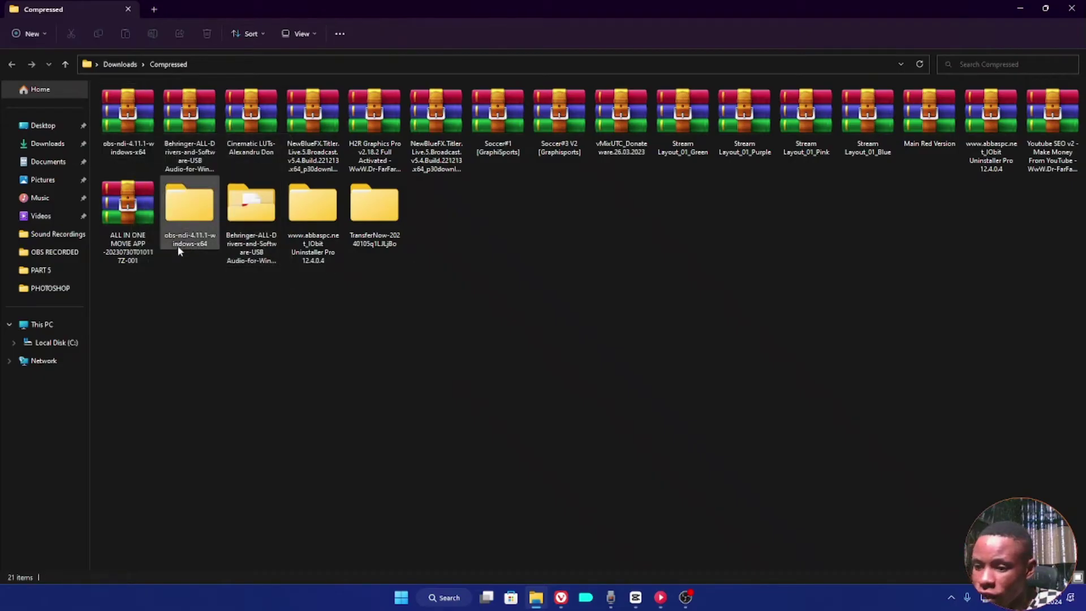
double_click(177, 226)
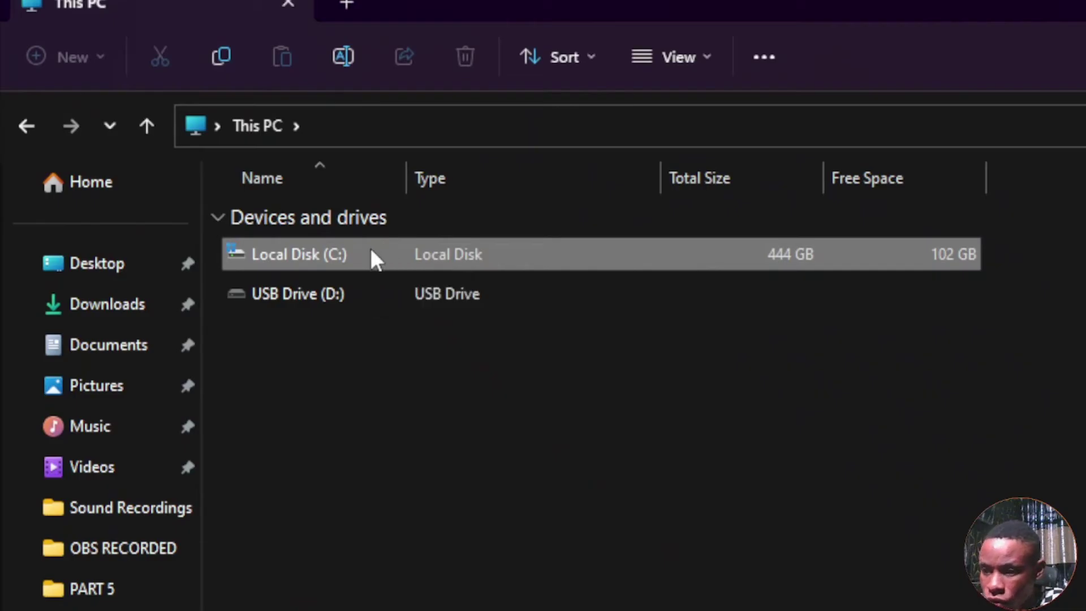
- Navigate from Local Disk (C:) through Program Files into the obs-studio folder
double_click(372, 254)
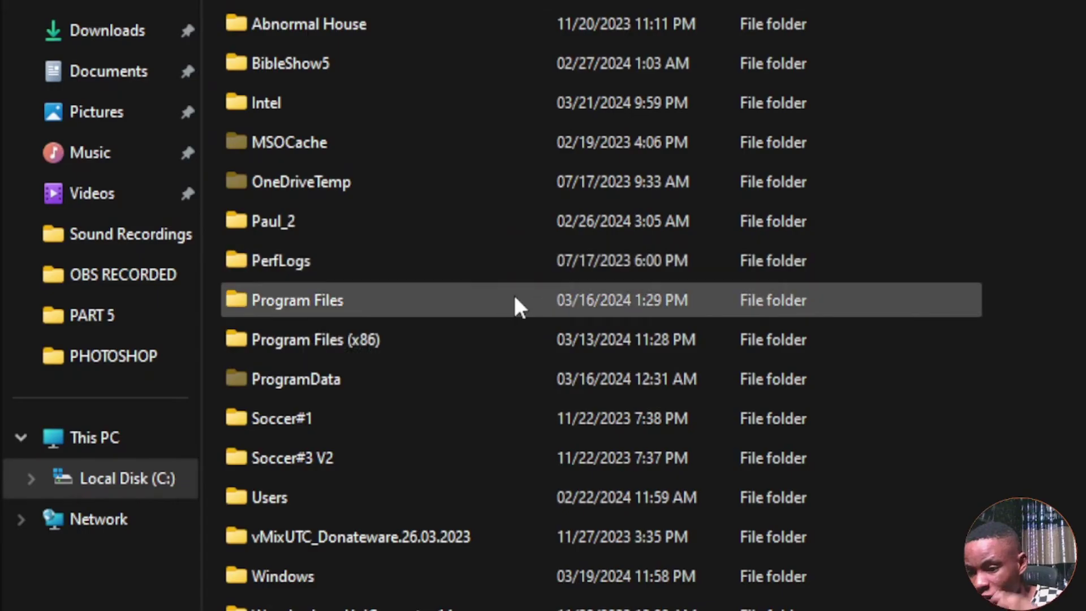
left_click(455, 285)
double_click(456, 286)
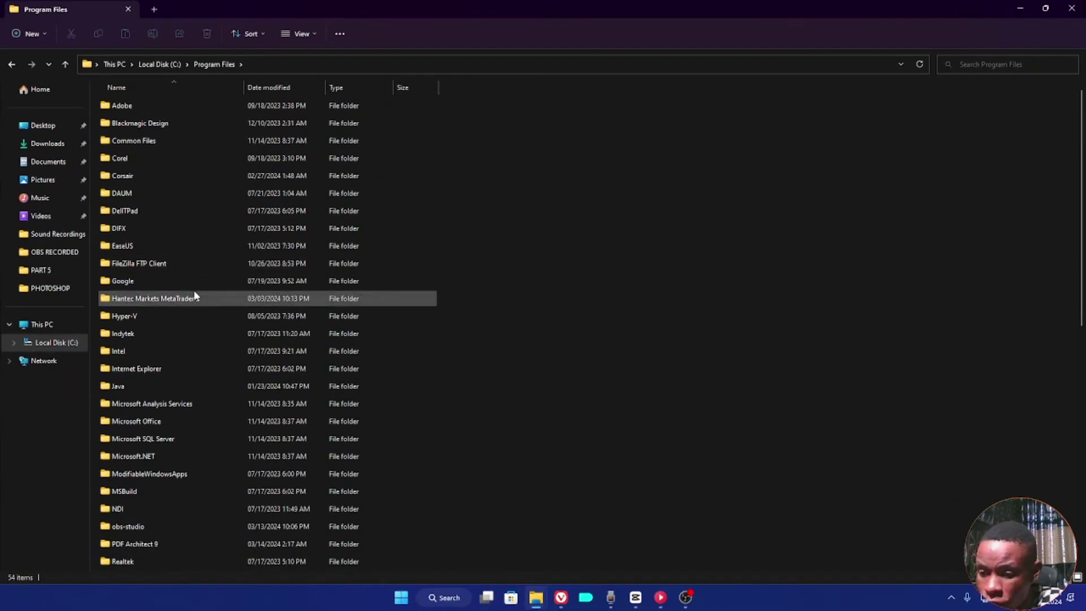
scroll(116, 396, "down", 3)
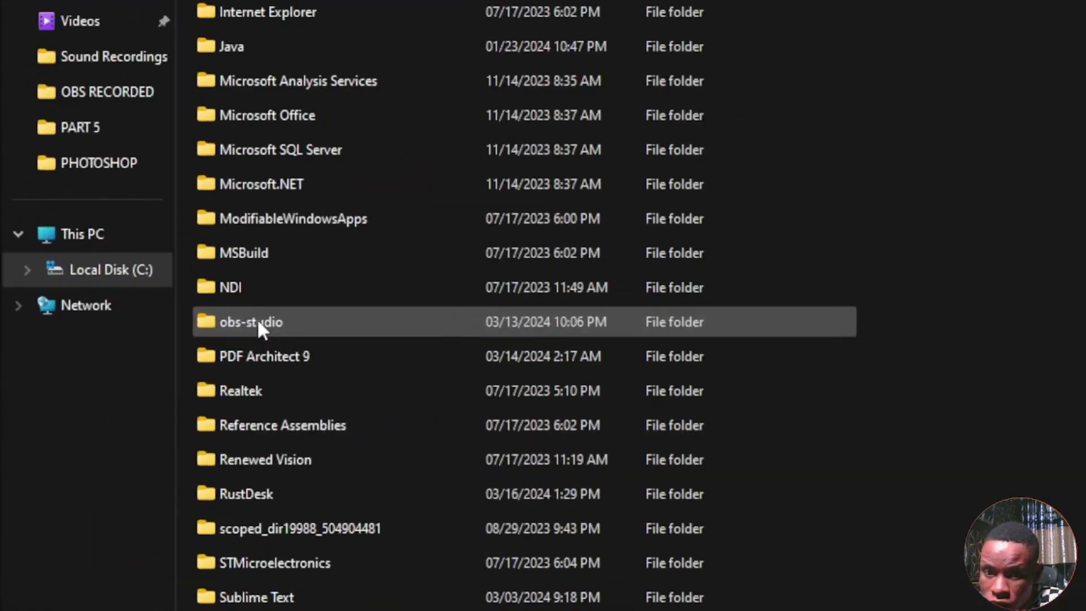
double_click(309, 308)
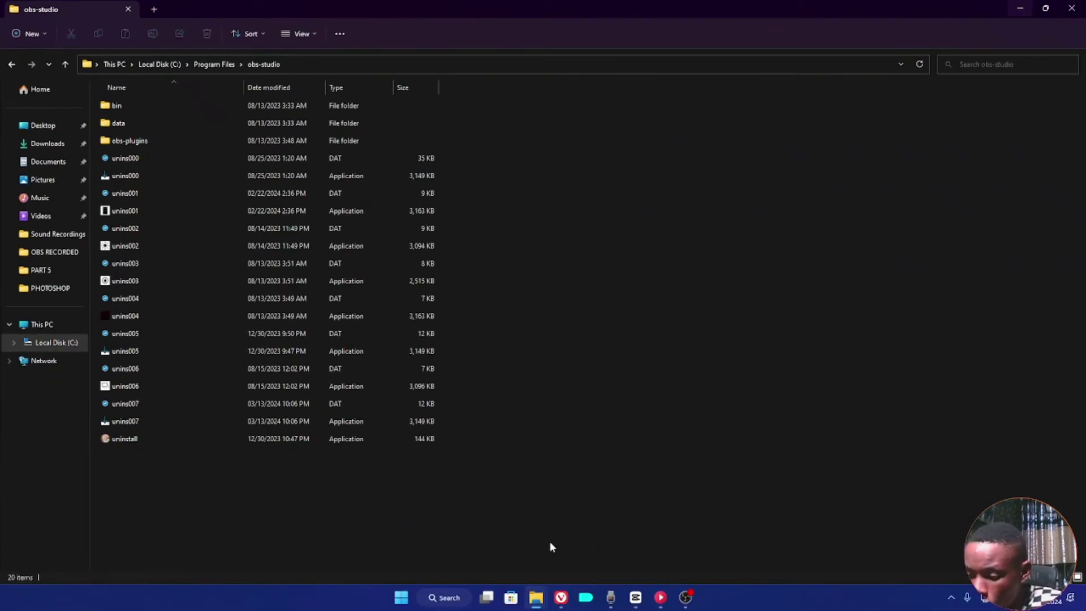
- Copy the obs-plugins folder from the extracted obs-ndi-4.11.1-windows-x64 folder
mouse_move(542, 575)
left_click(508, 512)
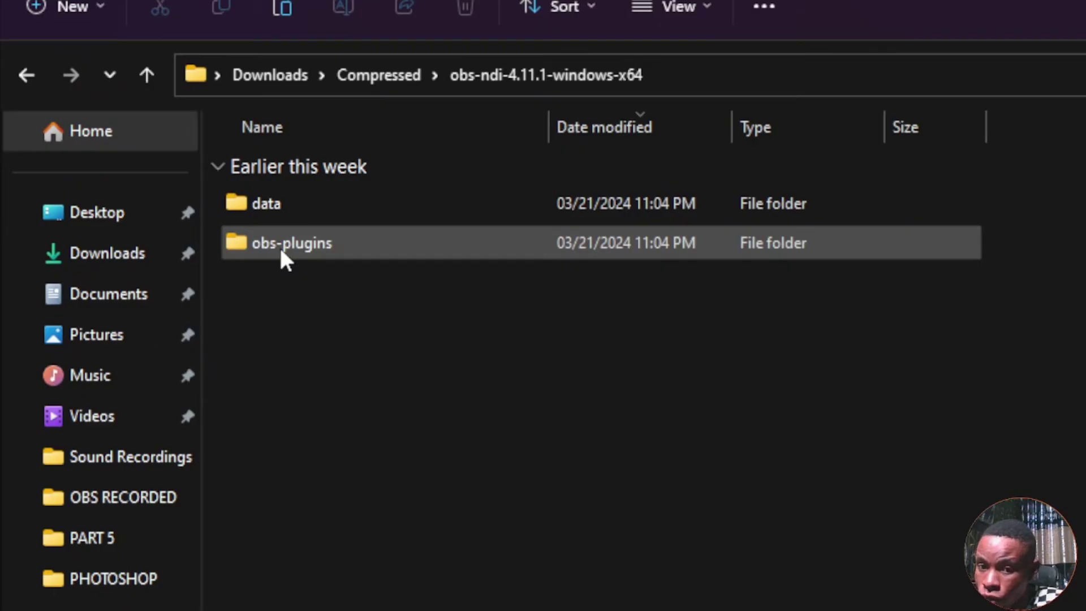
left_click(289, 242)
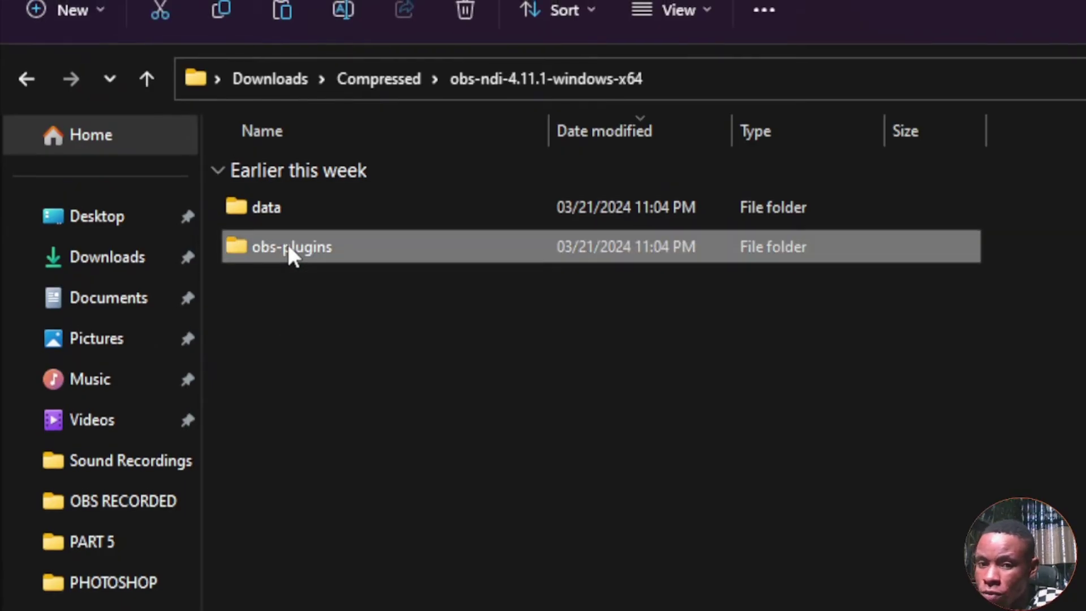
right_click(290, 254)
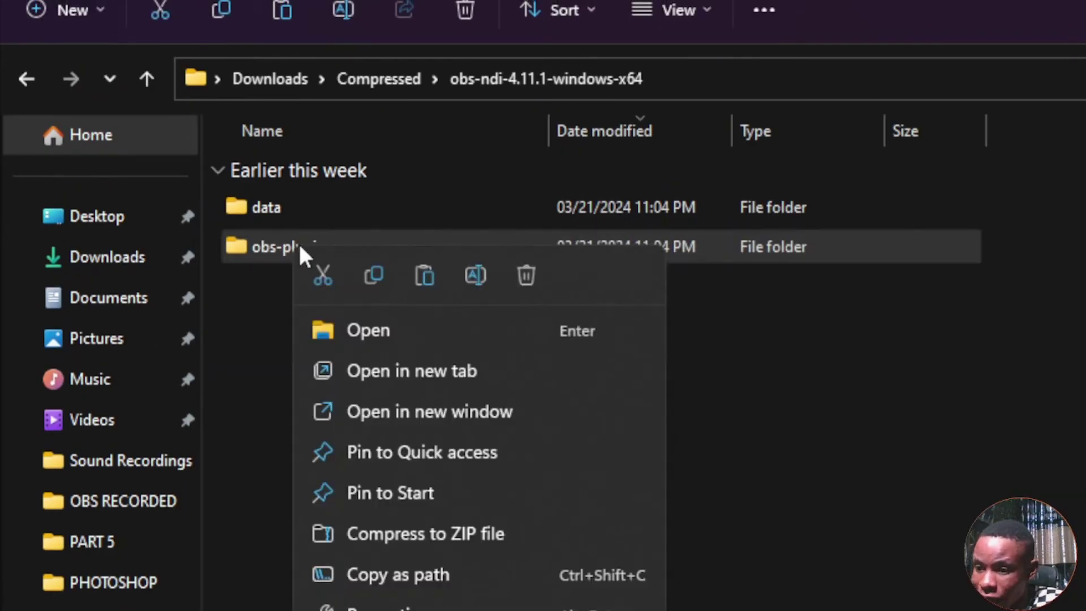
left_click(373, 275)
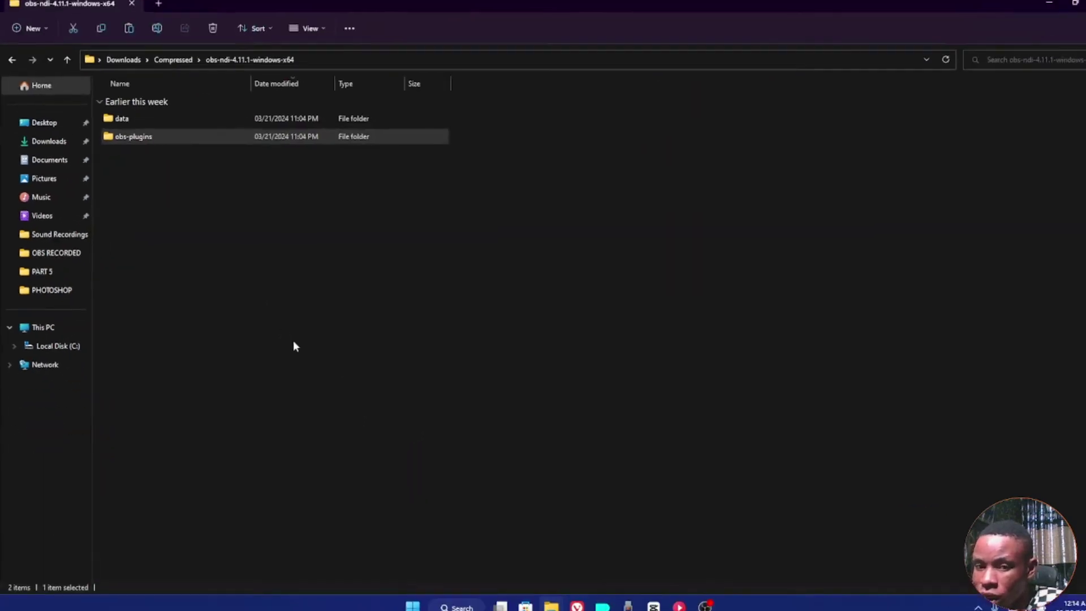
- Paste obs-plugins into obs-studio, replacing existing files and granting administrator permission for all
mouse_move(550, 604)
left_click(588, 542)
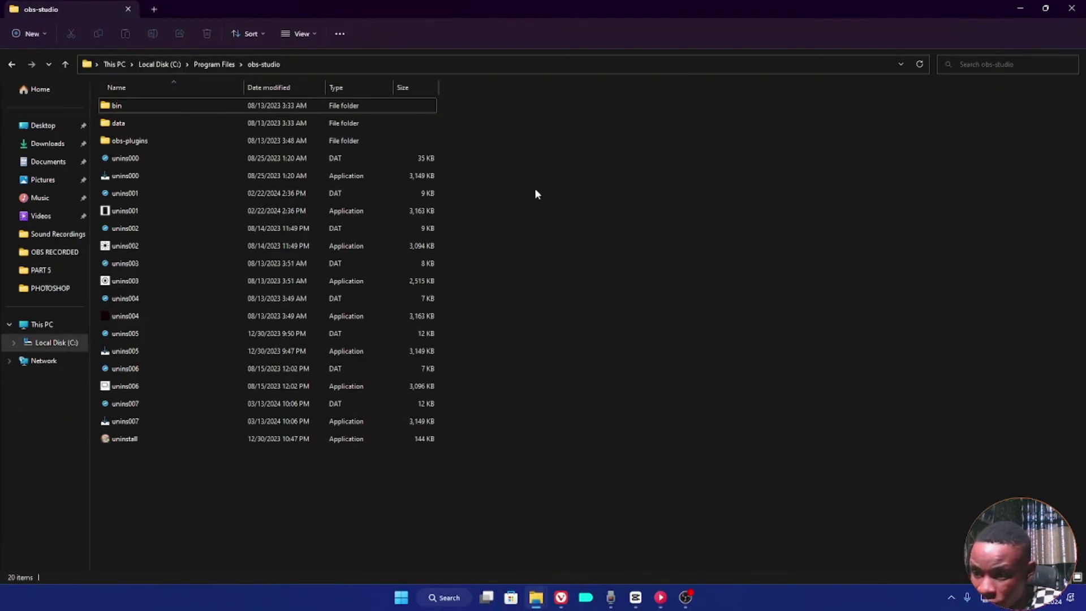
right_click(553, 208)
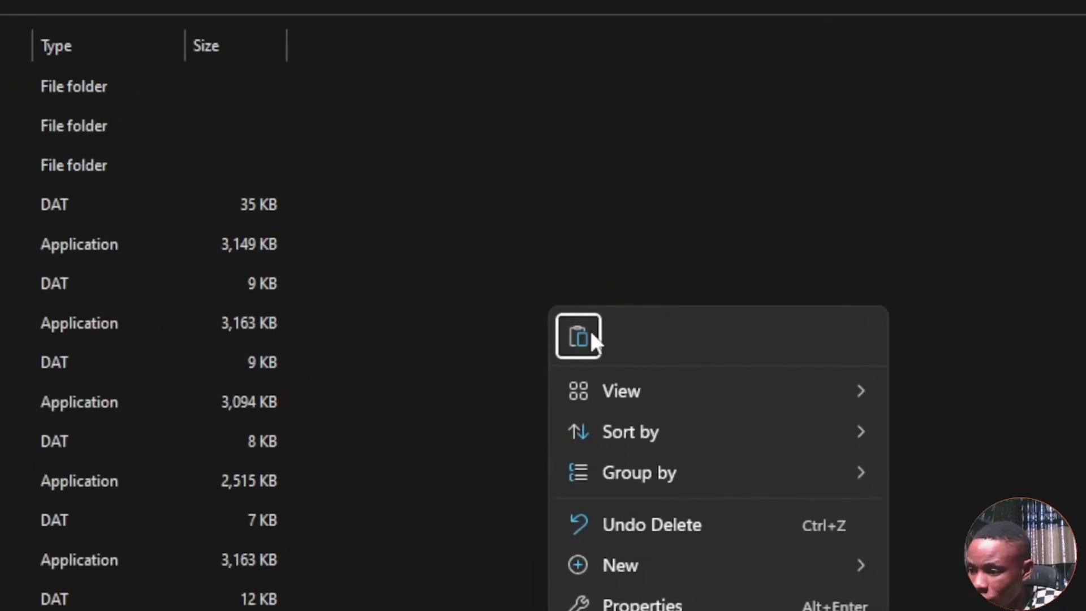
left_click(580, 333)
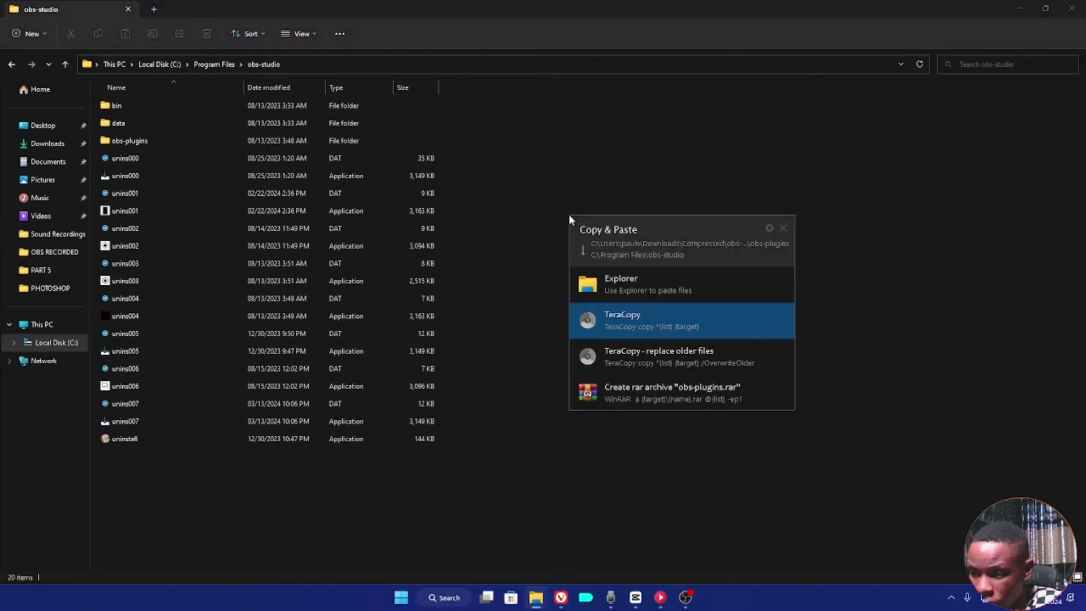
left_click(608, 278)
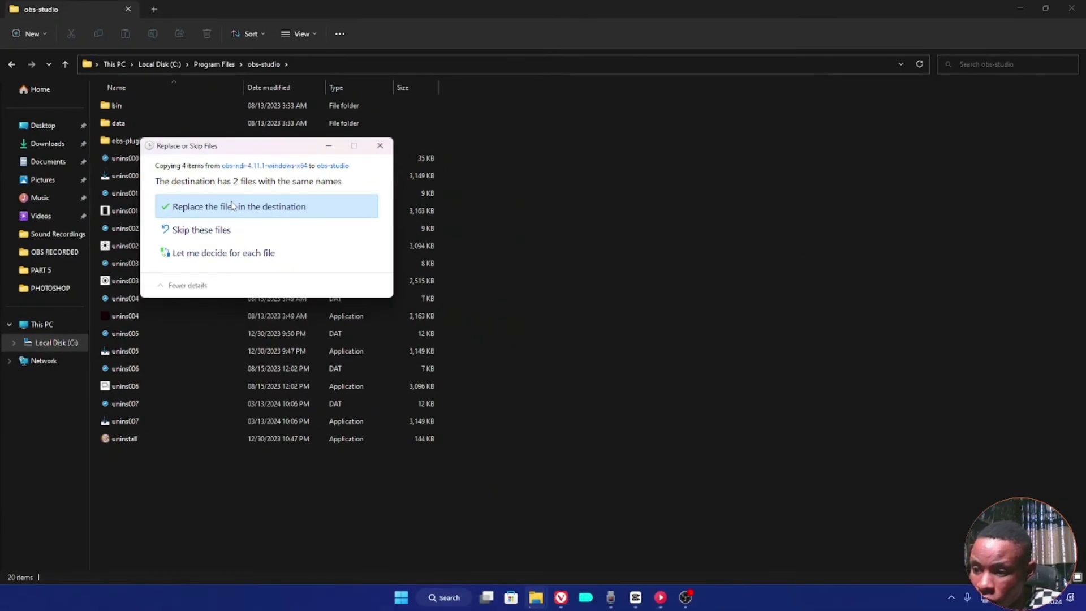
left_click(518, 308)
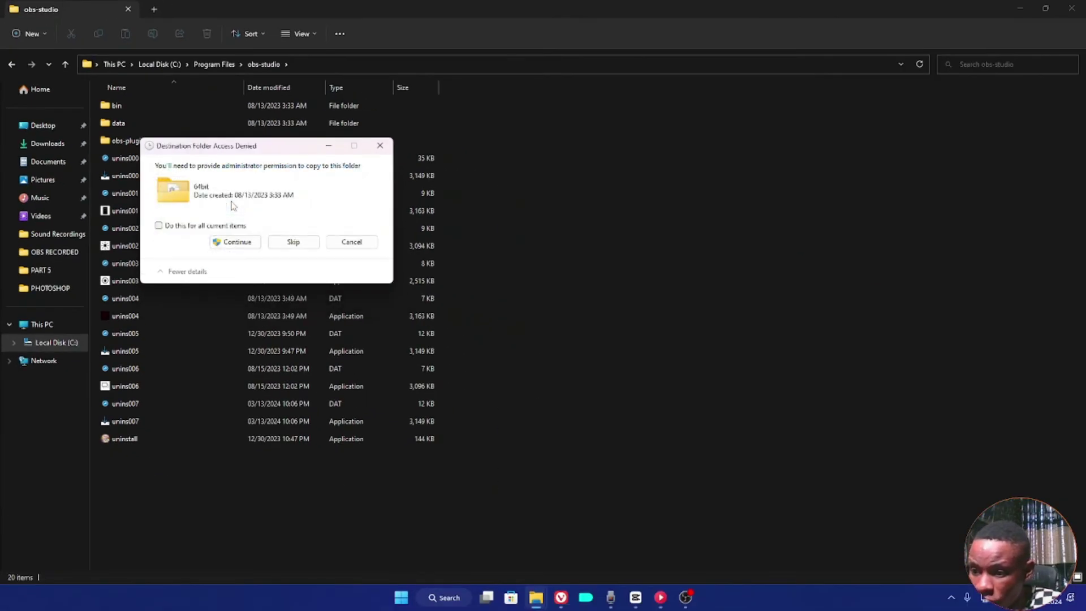
left_click(228, 226)
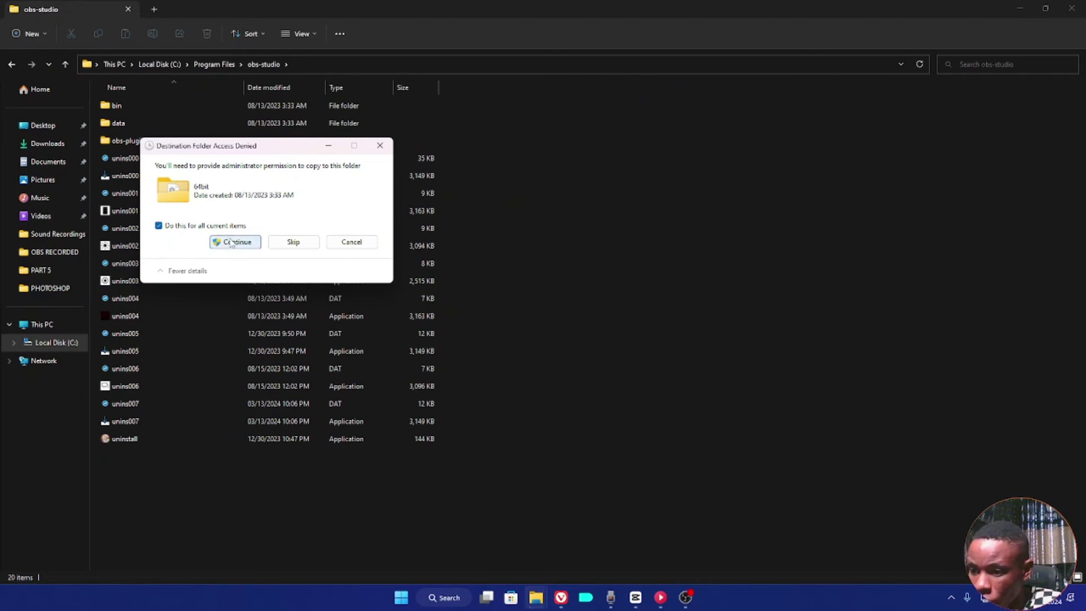
left_click(232, 243)
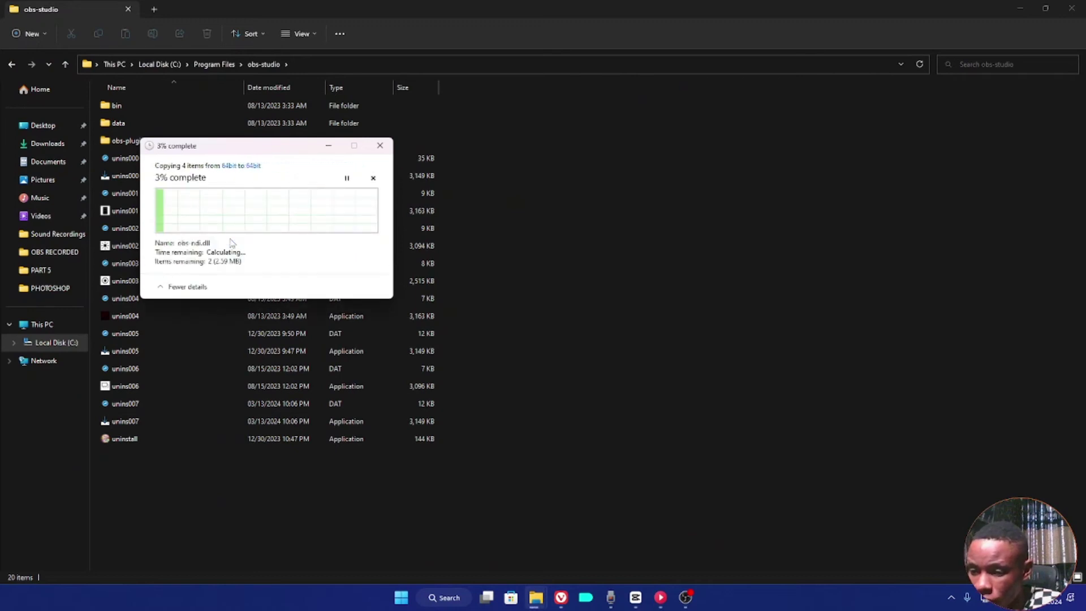
left_click(379, 146)
mouse_move(537, 597)
left_click(488, 540)
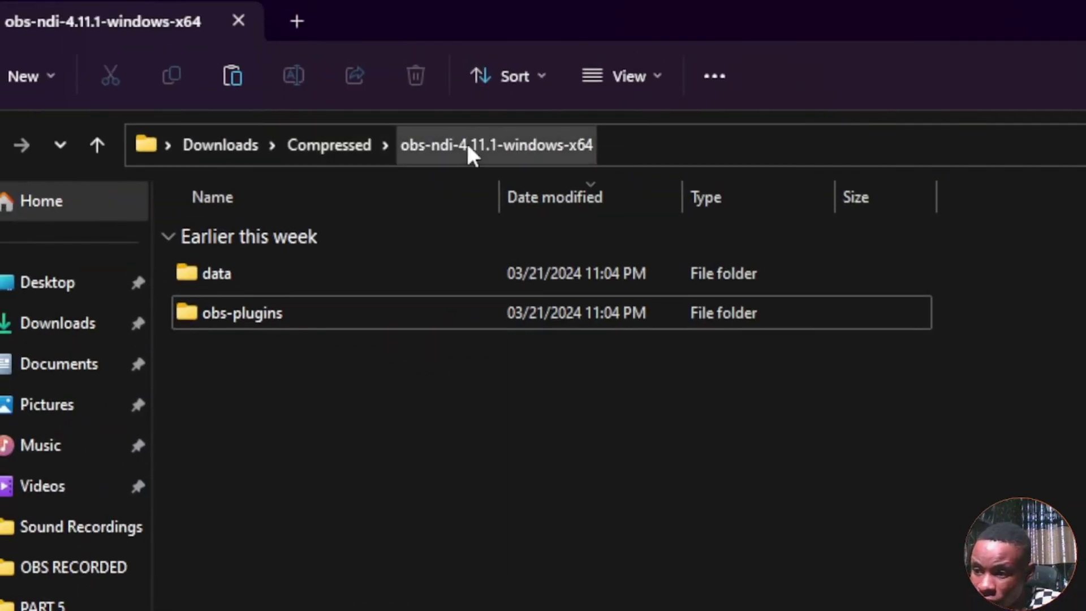
- Copy the data folder from the extracted obs-ndi-4.11.1-windows-x64 folder
left_click(235, 273)
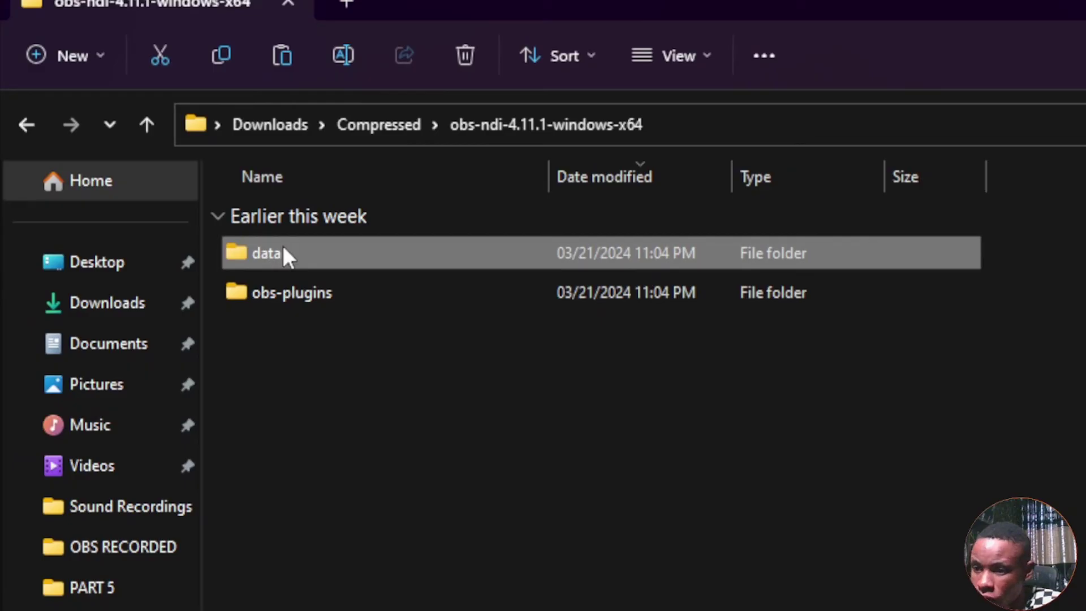
right_click(284, 248)
left_click(363, 277)
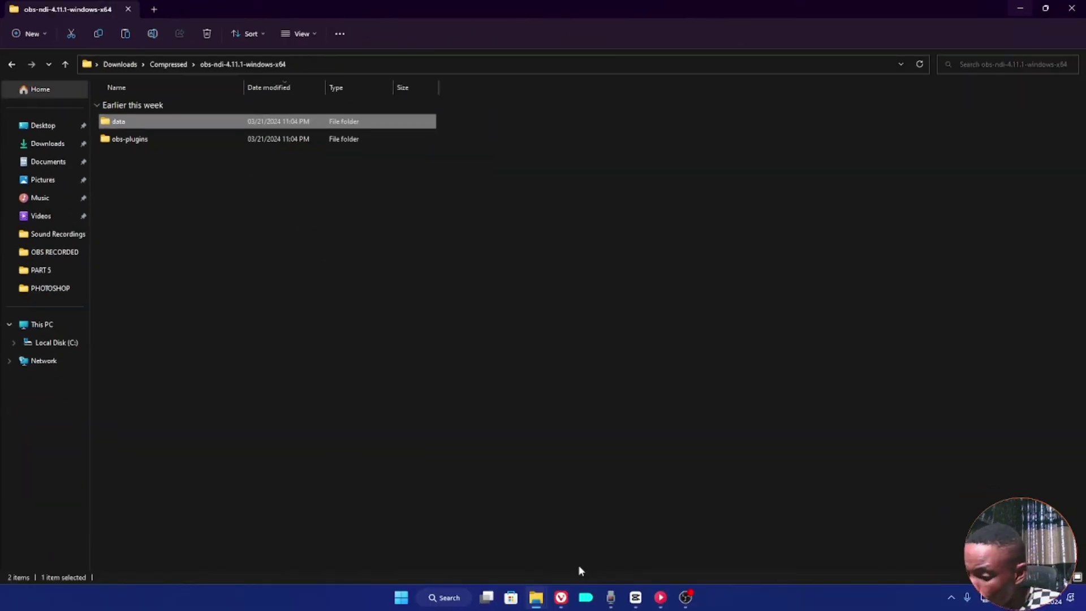
mouse_move(536, 597)
left_click(565, 526)
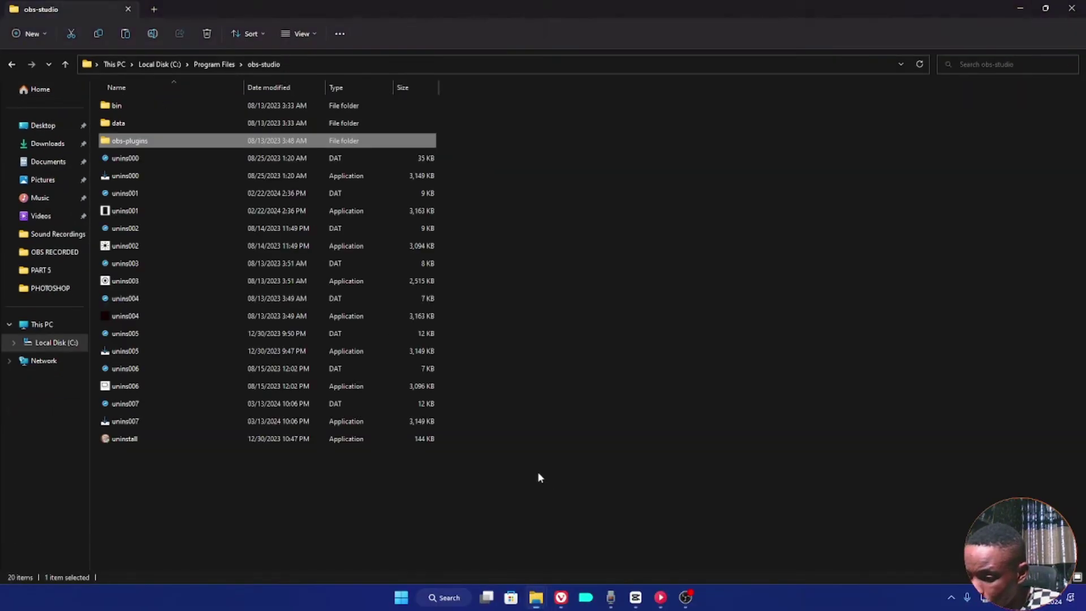
- Paste data into obs-studio, replacing same-named files and granting administrator permission at each prompt
right_click(556, 157)
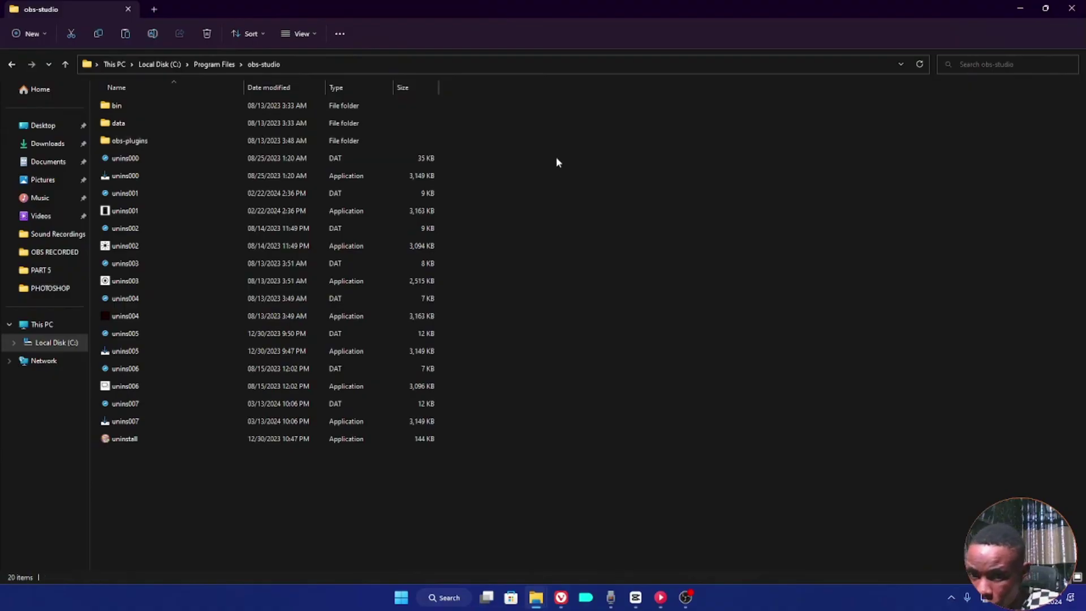
left_click(573, 168)
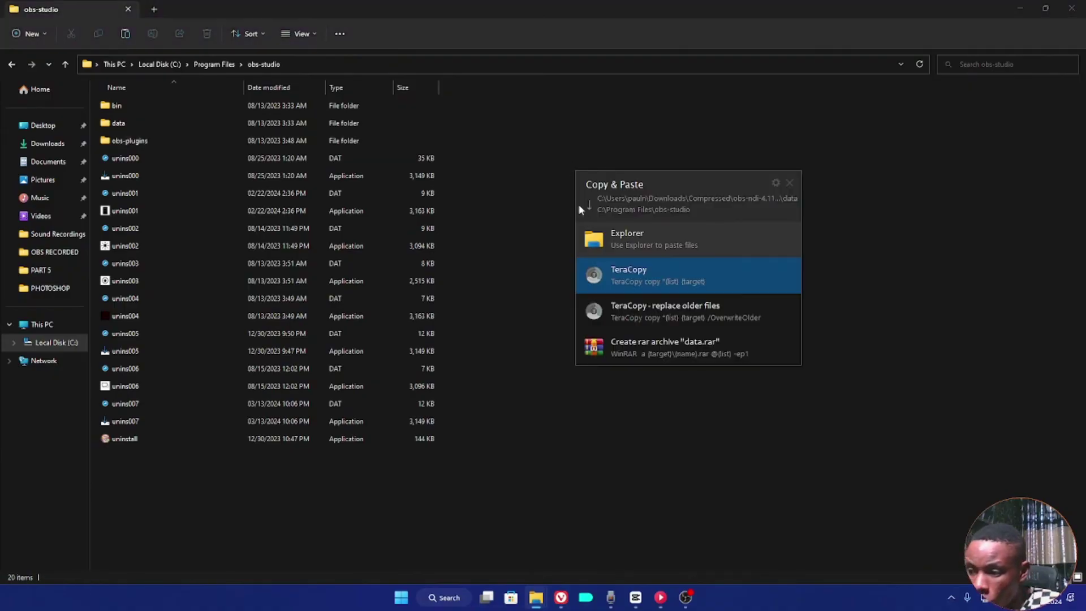
left_click(616, 229)
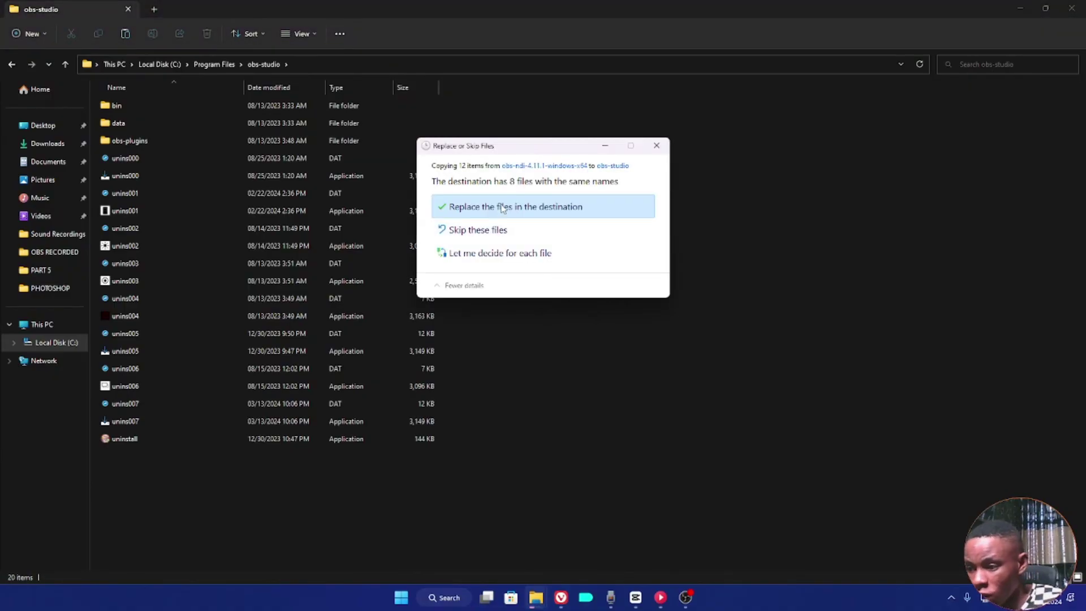
left_click(501, 206)
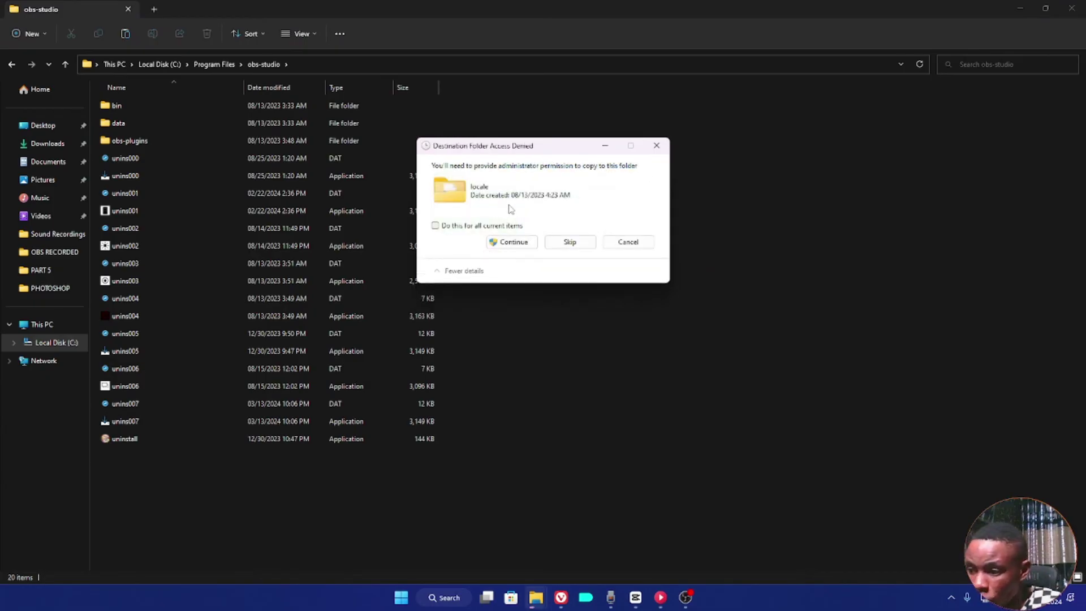
left_click(509, 243)
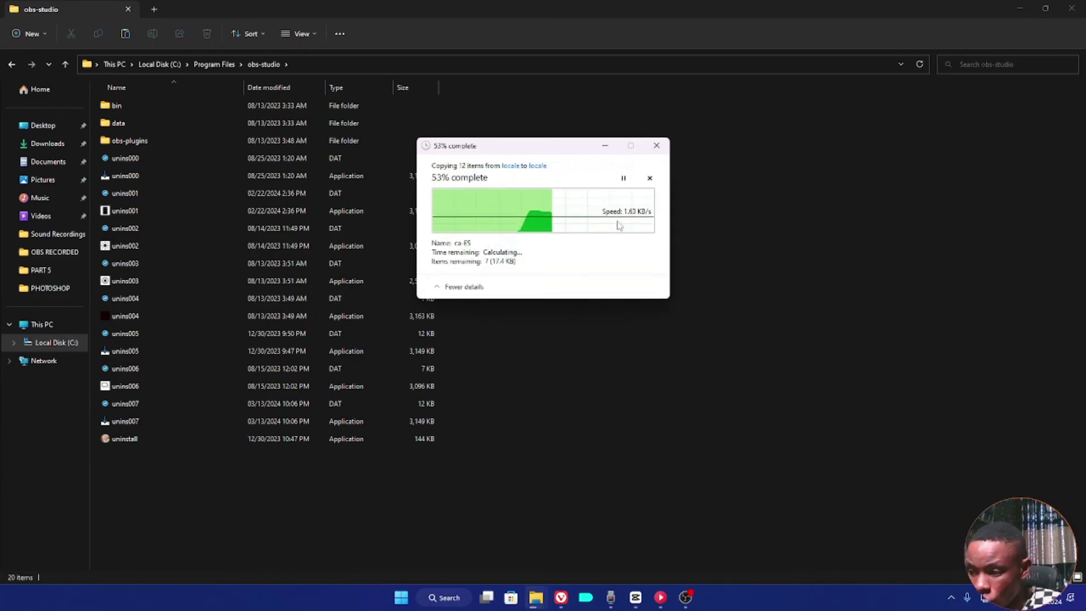
left_click(517, 242)
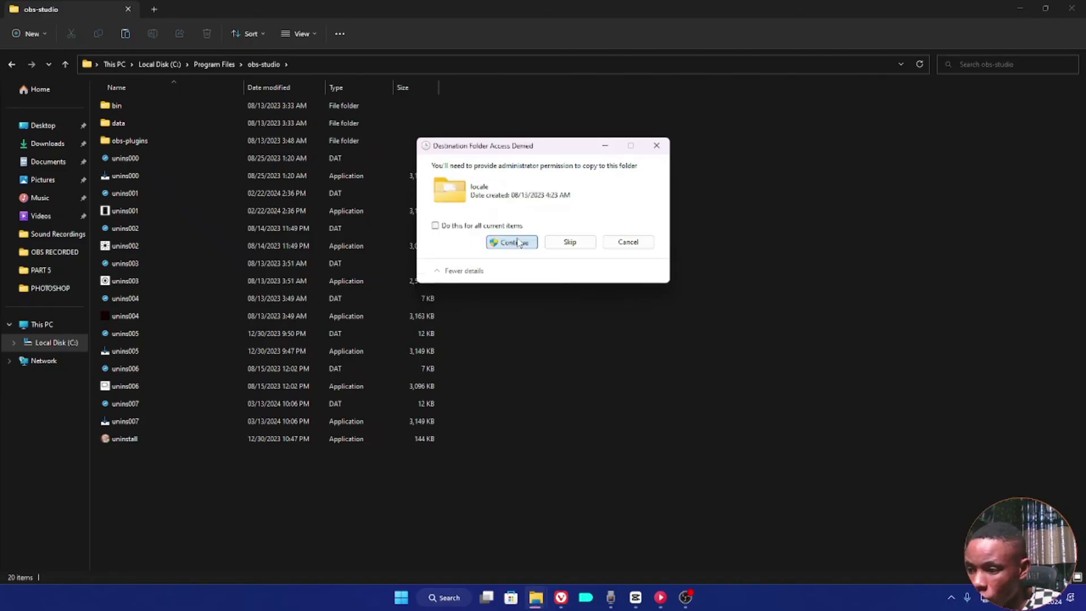
left_click(519, 243)
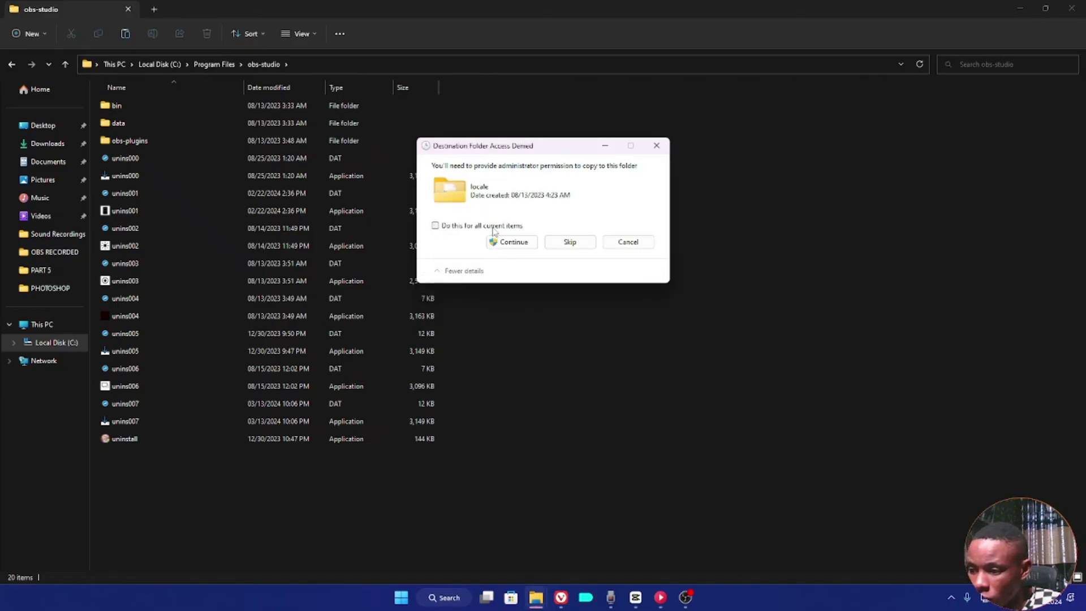
left_click(505, 242)
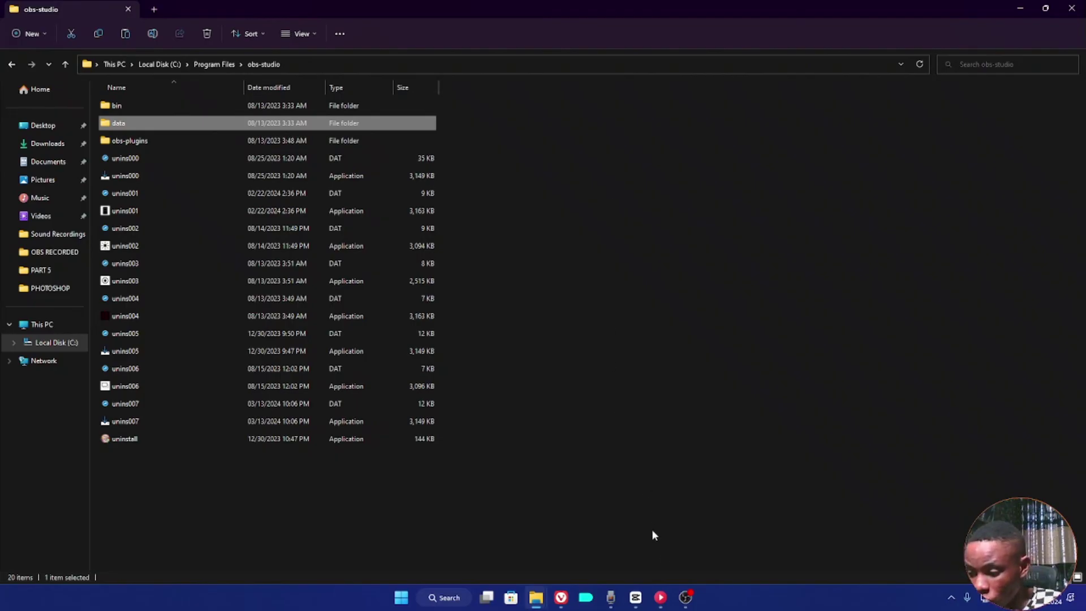
- Return to OBS Studio and open the Sources + list showing the new NDI Source
mouse_move(685, 597)
left_click(694, 535)
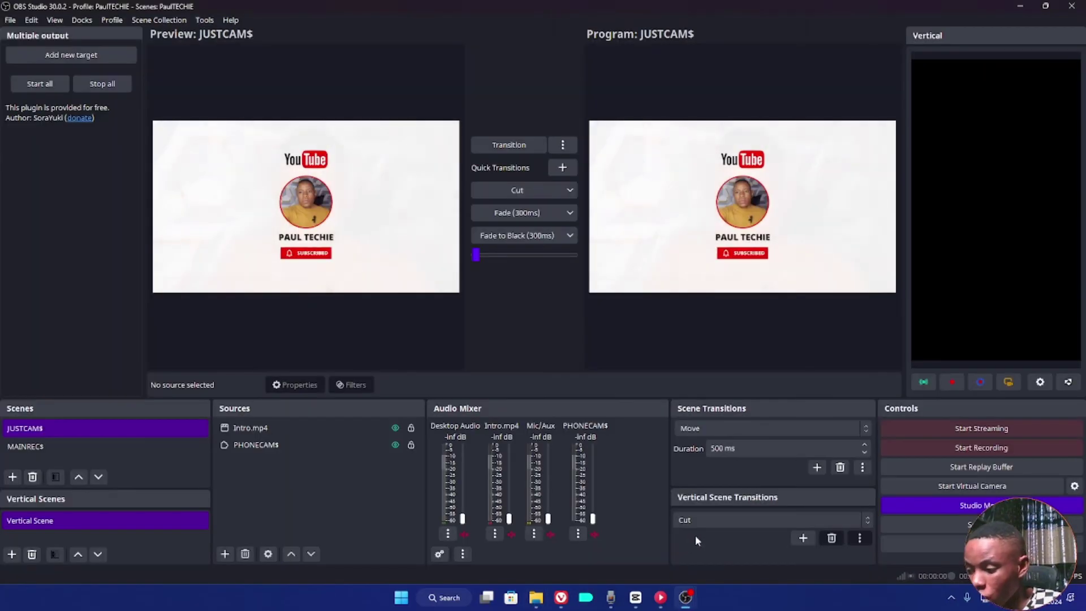
left_click(221, 555)
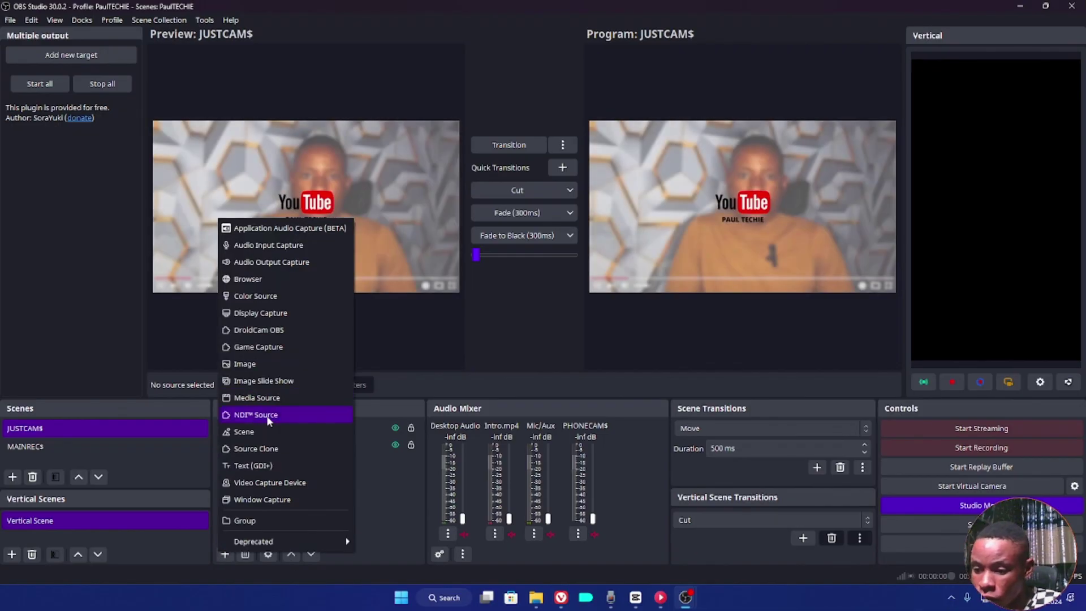